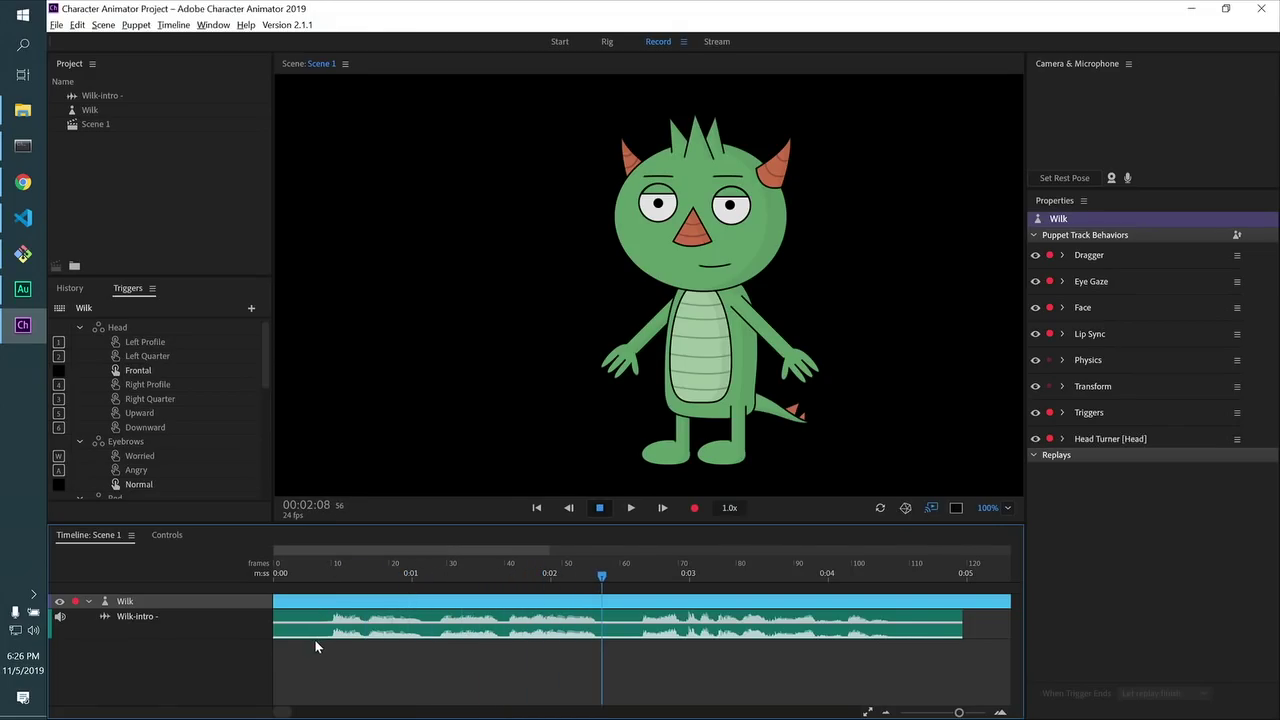
Step: Compute a lip-sync take for Wilk from the Wilk-intro audio and start playback
drag(313, 640, 305, 600)
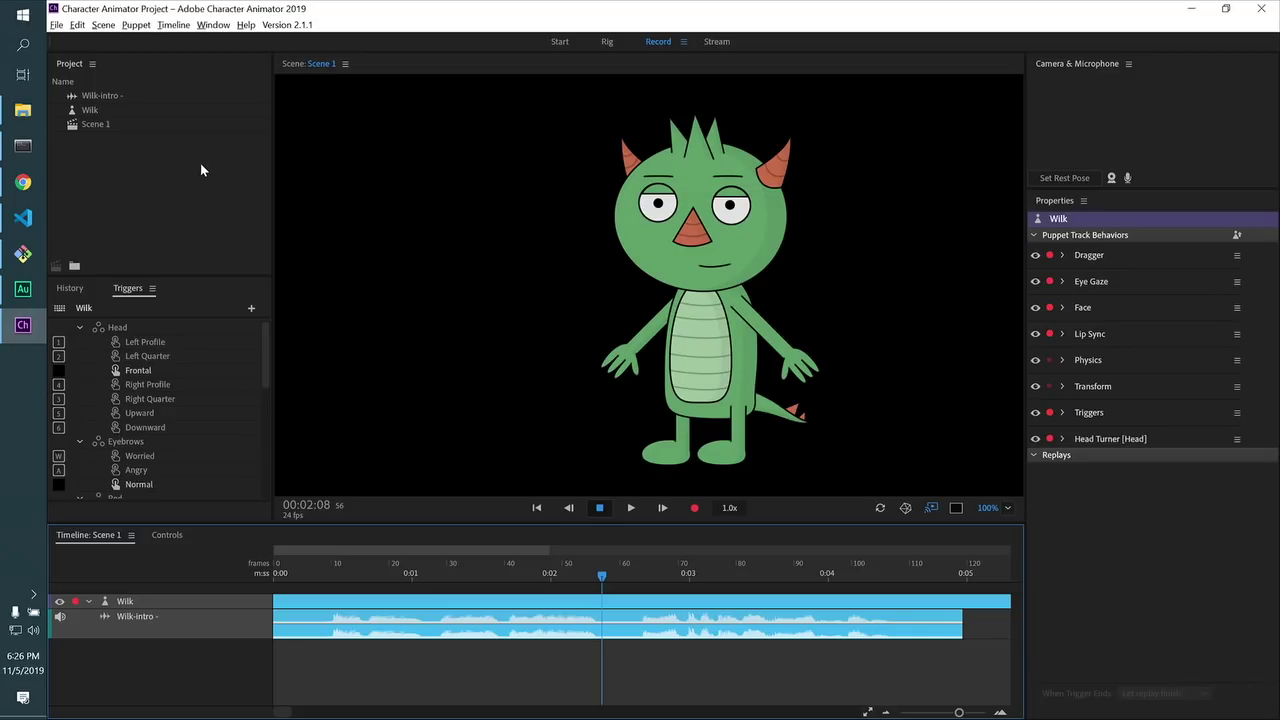
click(176, 25)
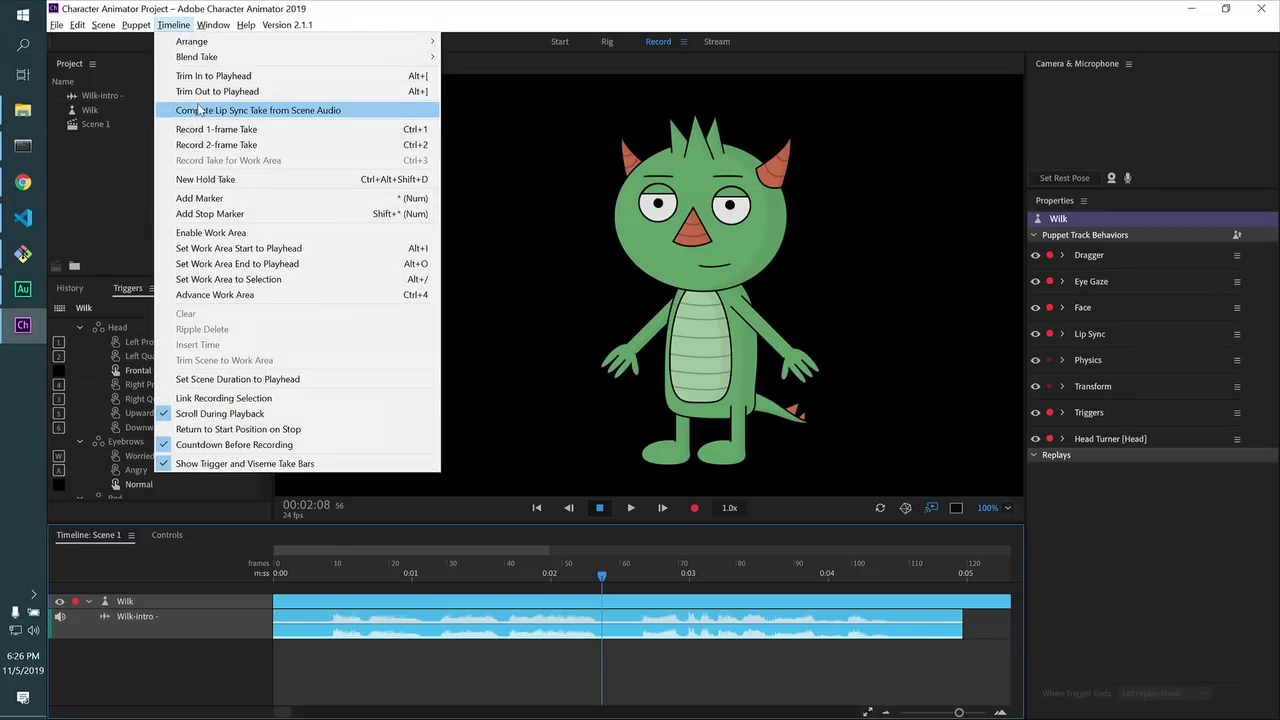
click(198, 112)
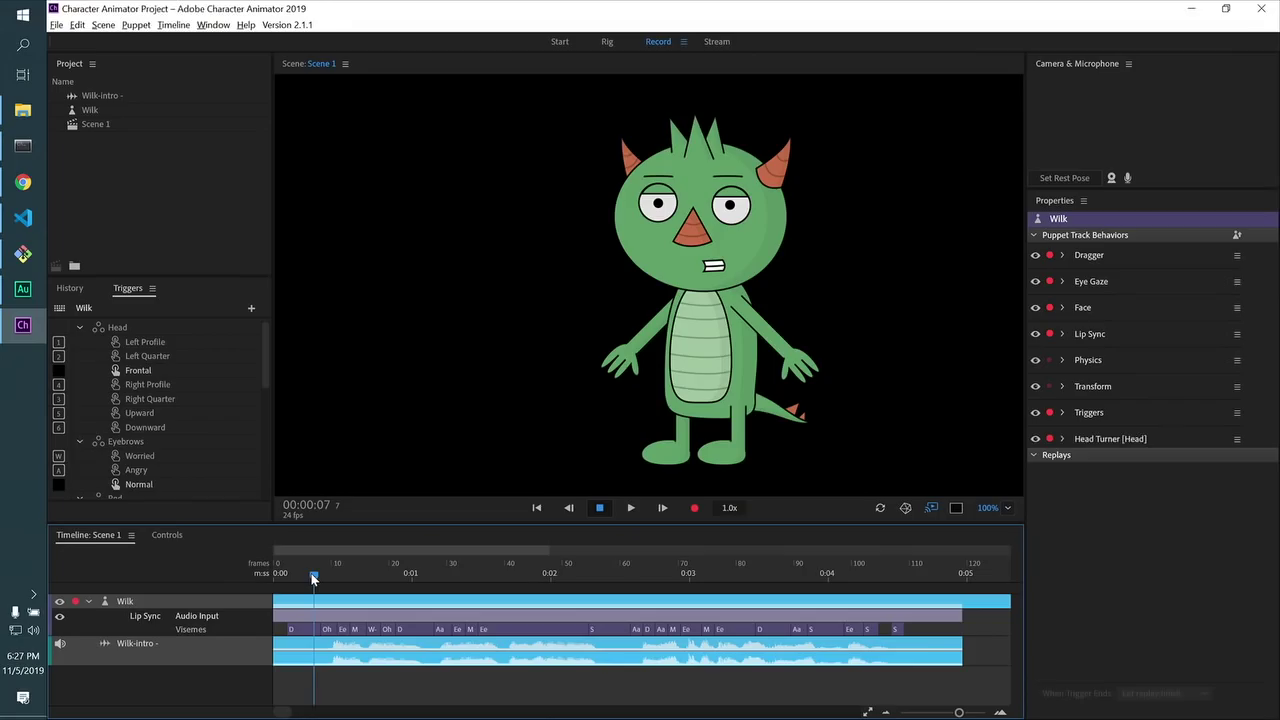
key(space)
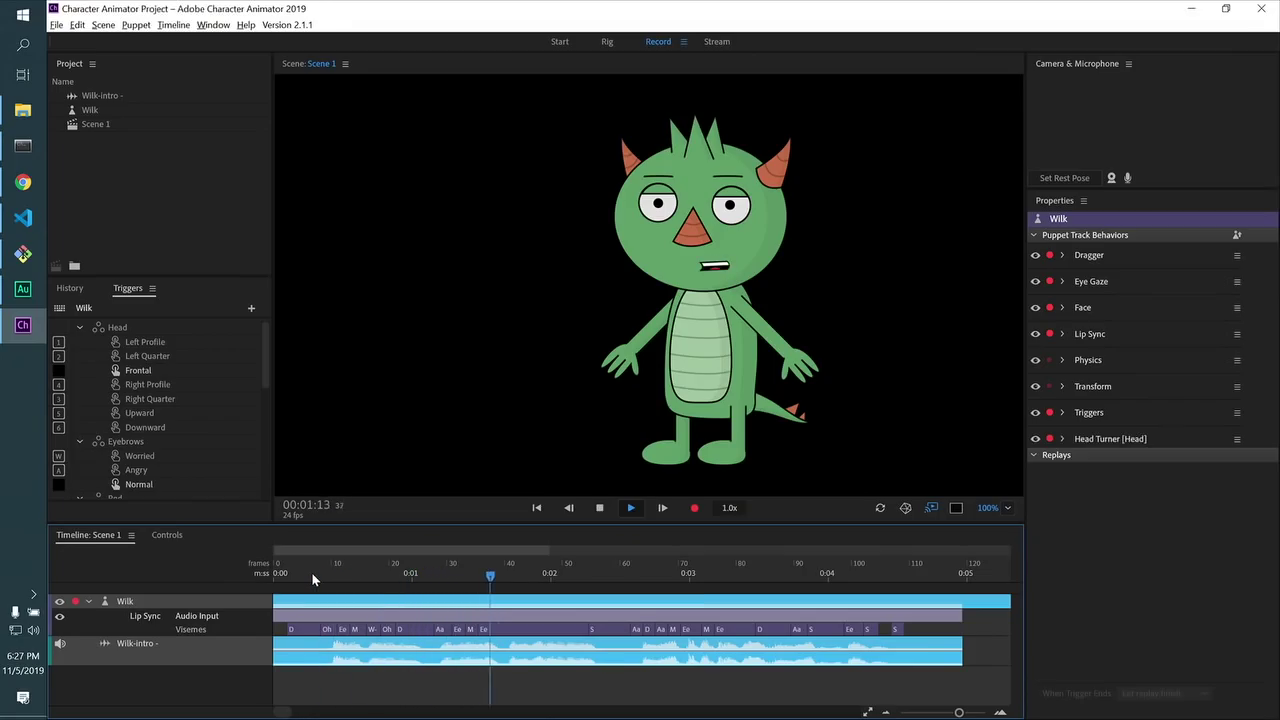
Step: Stop Wilk's take and minimize Character Animator to show the SweetTalk_demo notebook
key(space)
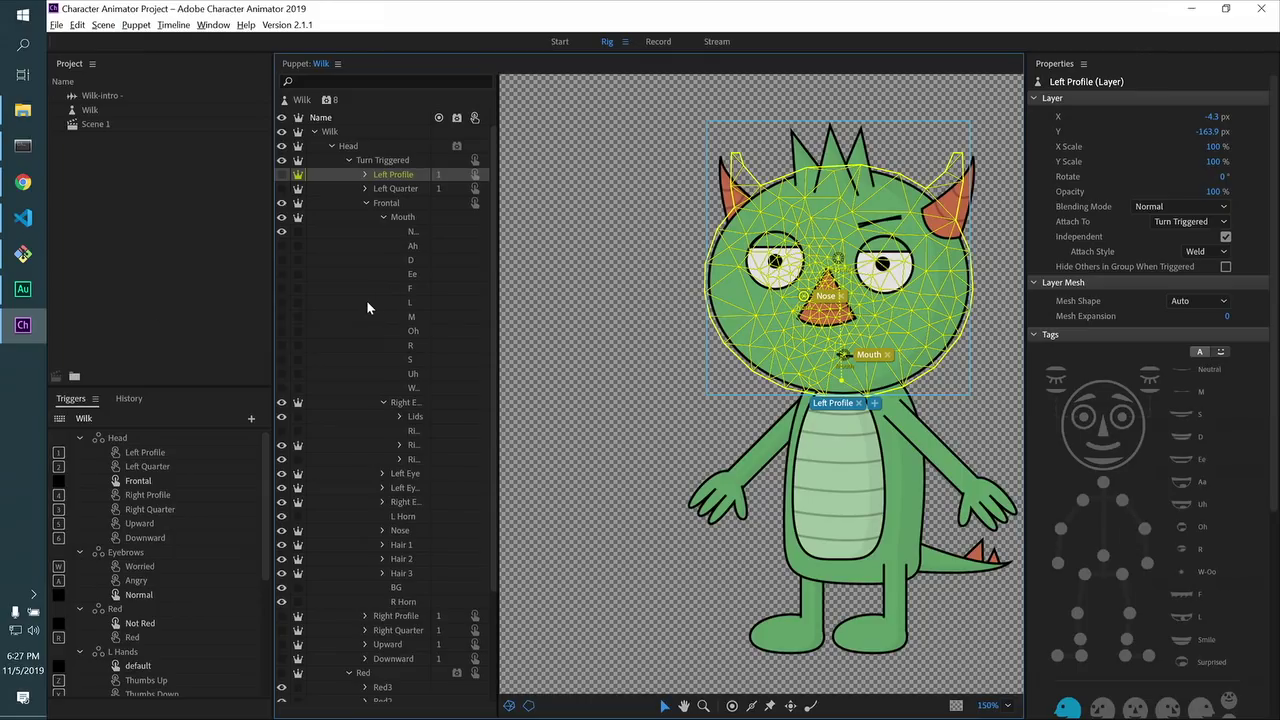
click(6, 337)
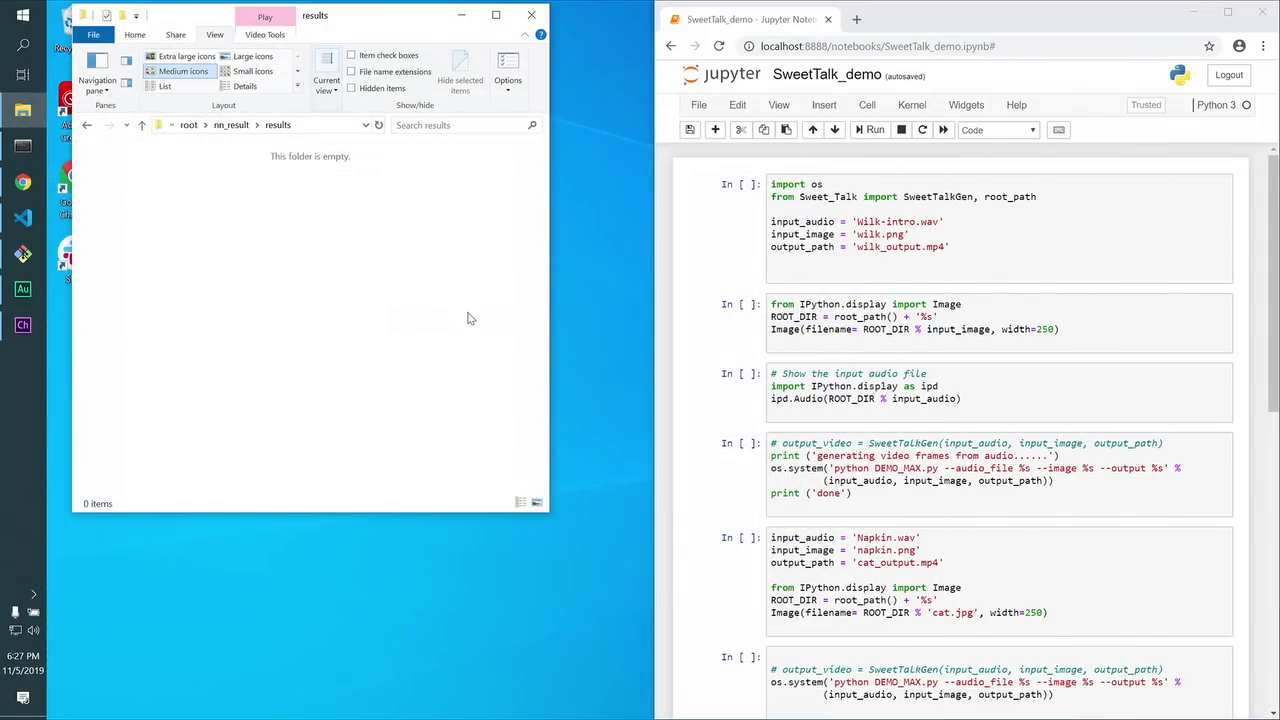
Step: Run the setup, Wilk image and input audio cells in the SweetTalk_demo notebook
click(829, 234)
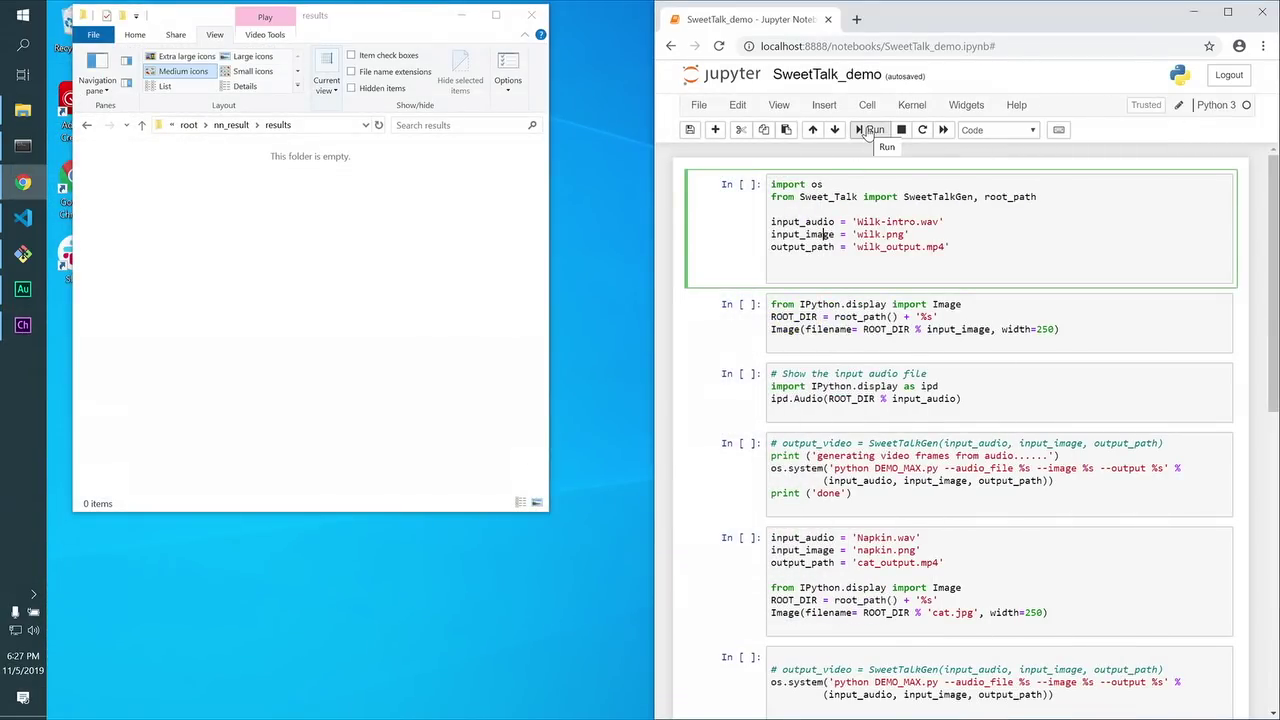
click(867, 131)
click(867, 131)
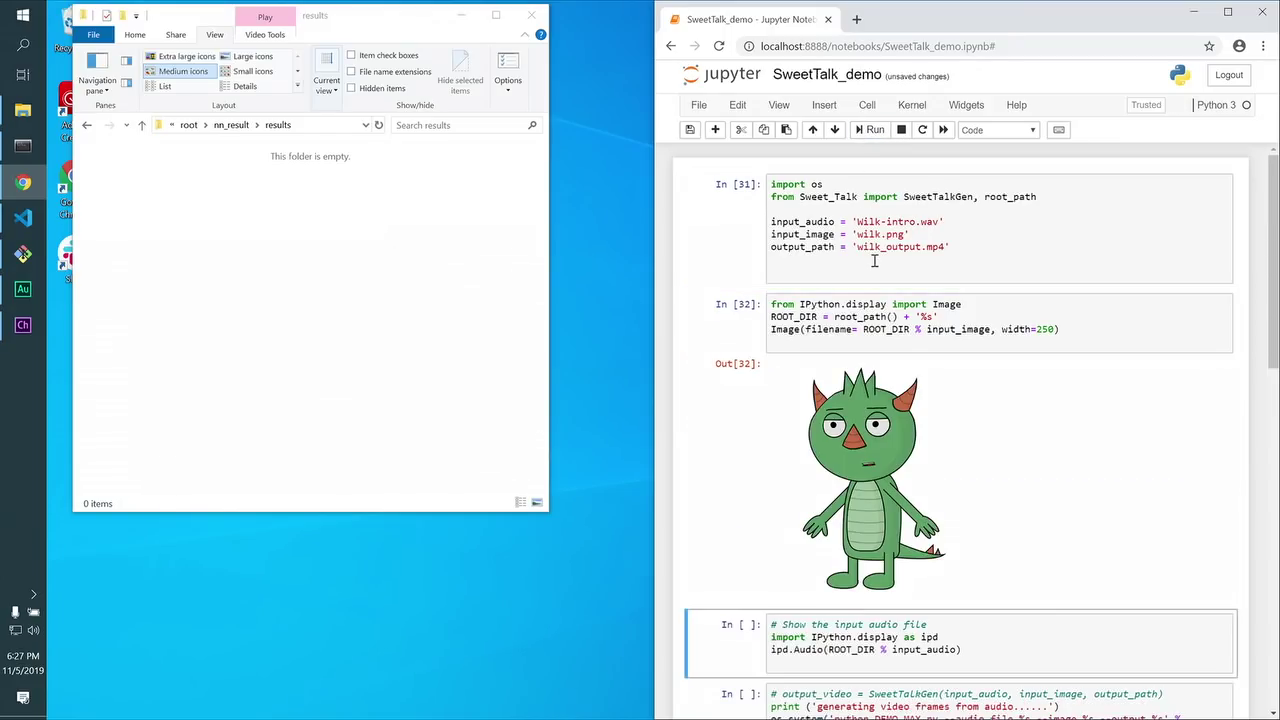
scroll(866, 457, down, 3)
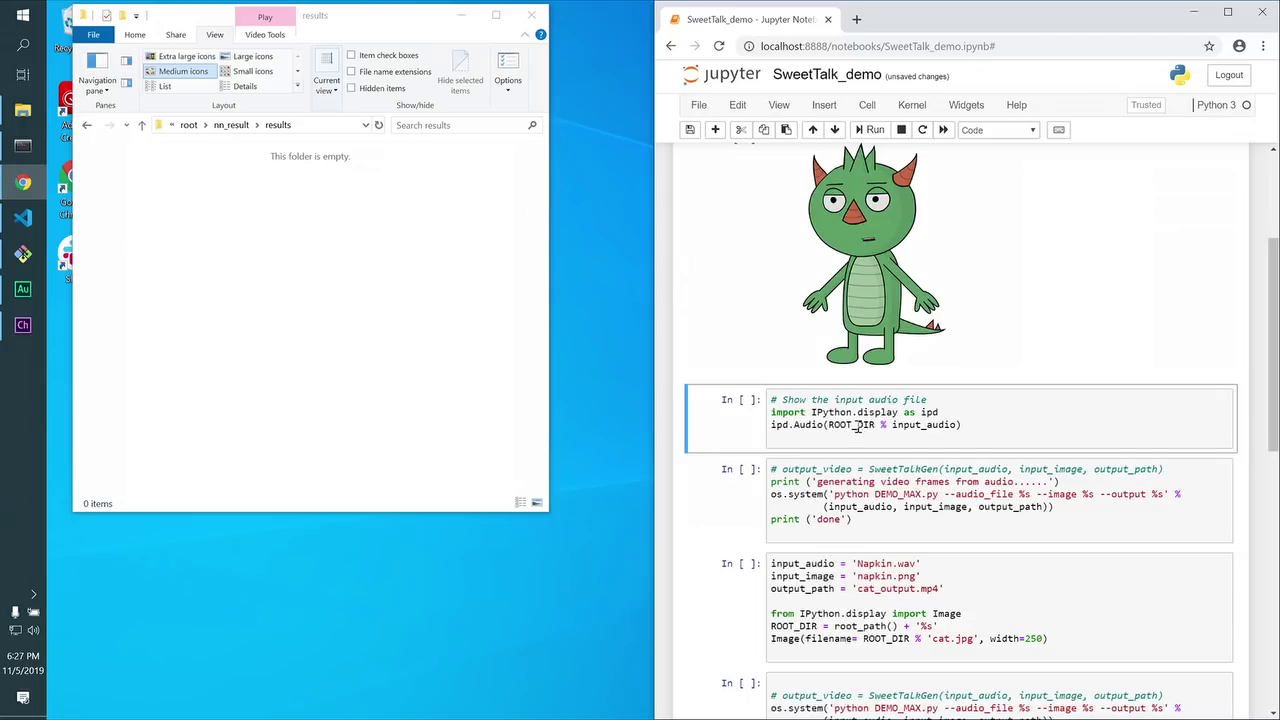
click(872, 137)
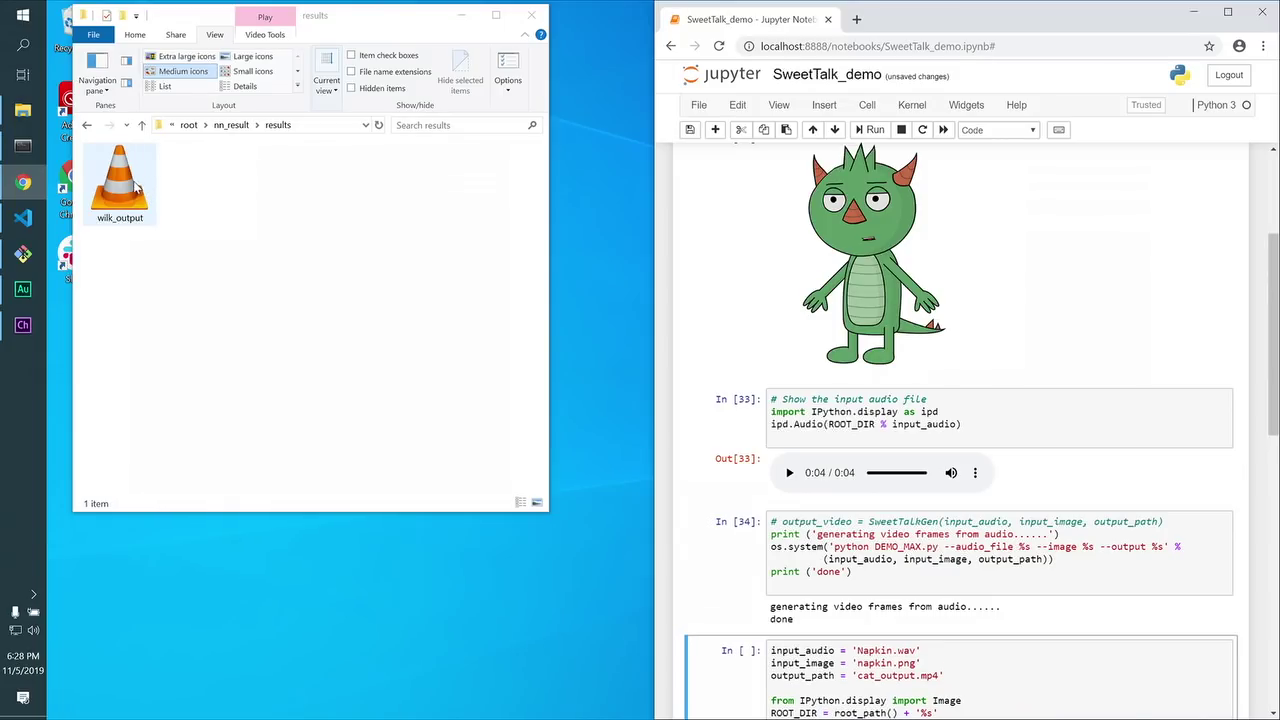
Step: Open wilk_output.mp4 in VLC and bring its playing window to the front
click(134, 187)
double_click(134, 187)
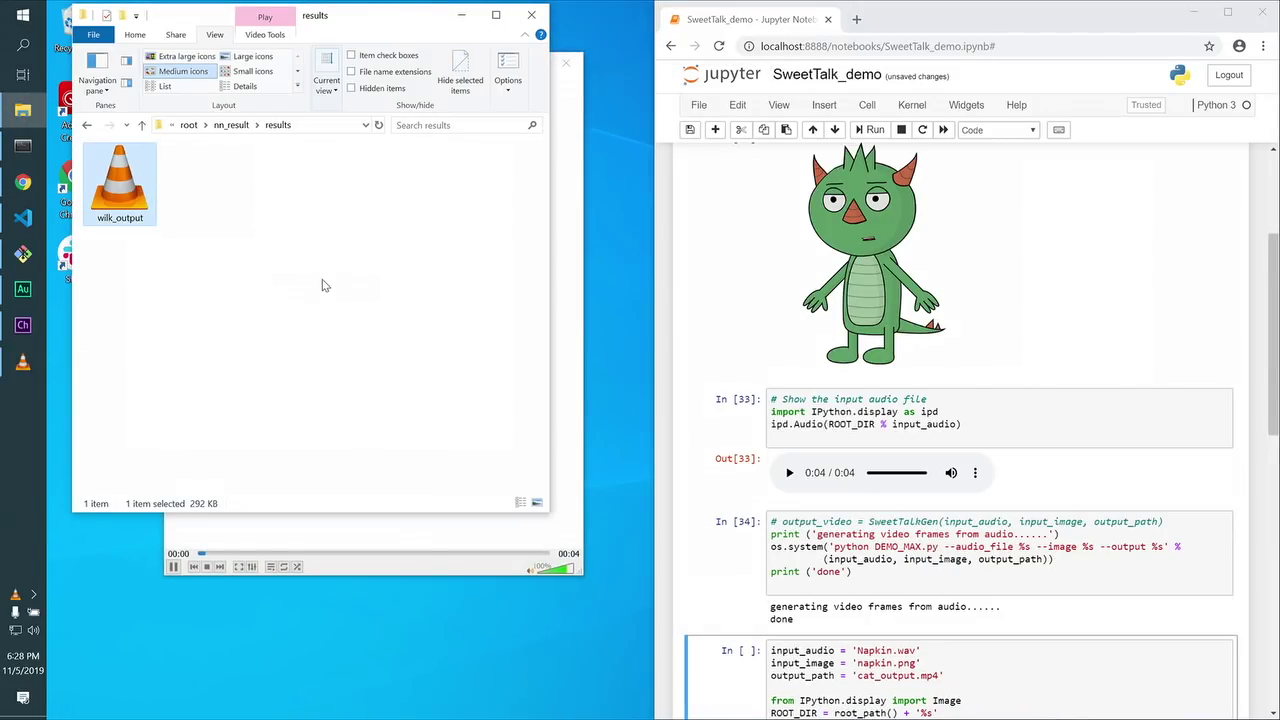
click(416, 525)
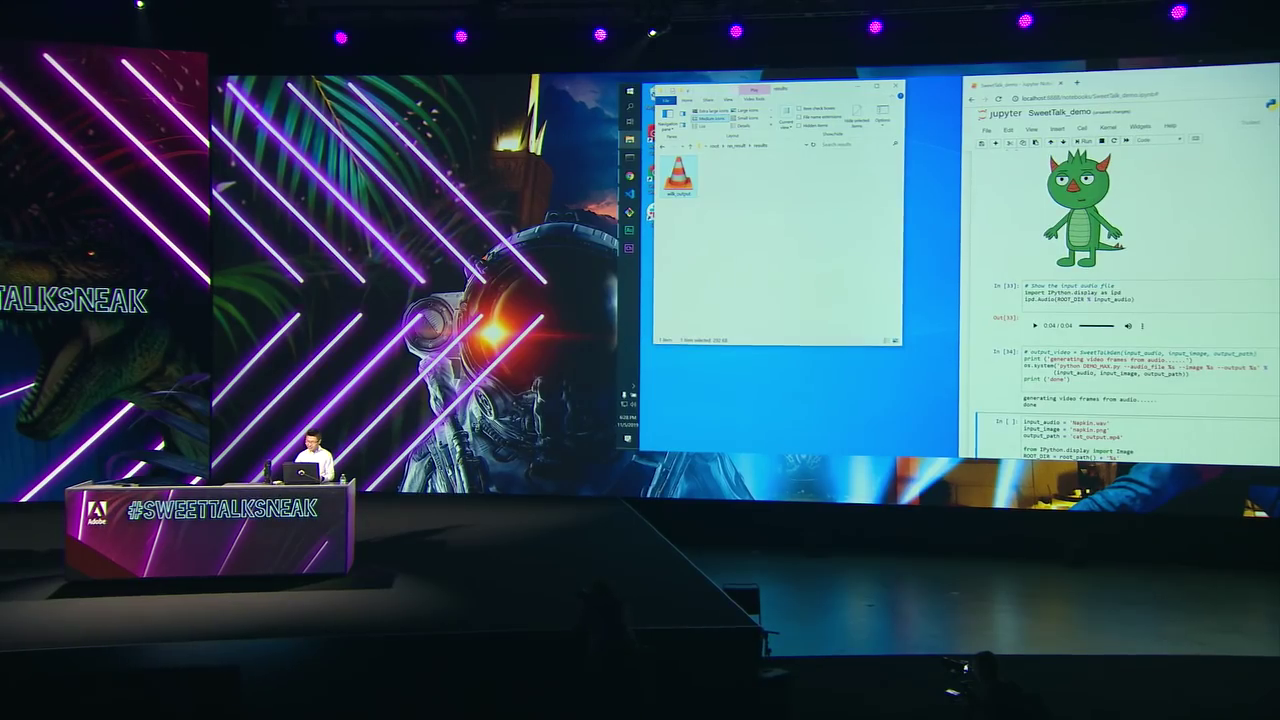
scroll(960, 430, down, 2)
scroll(1120, 300, down, 3)
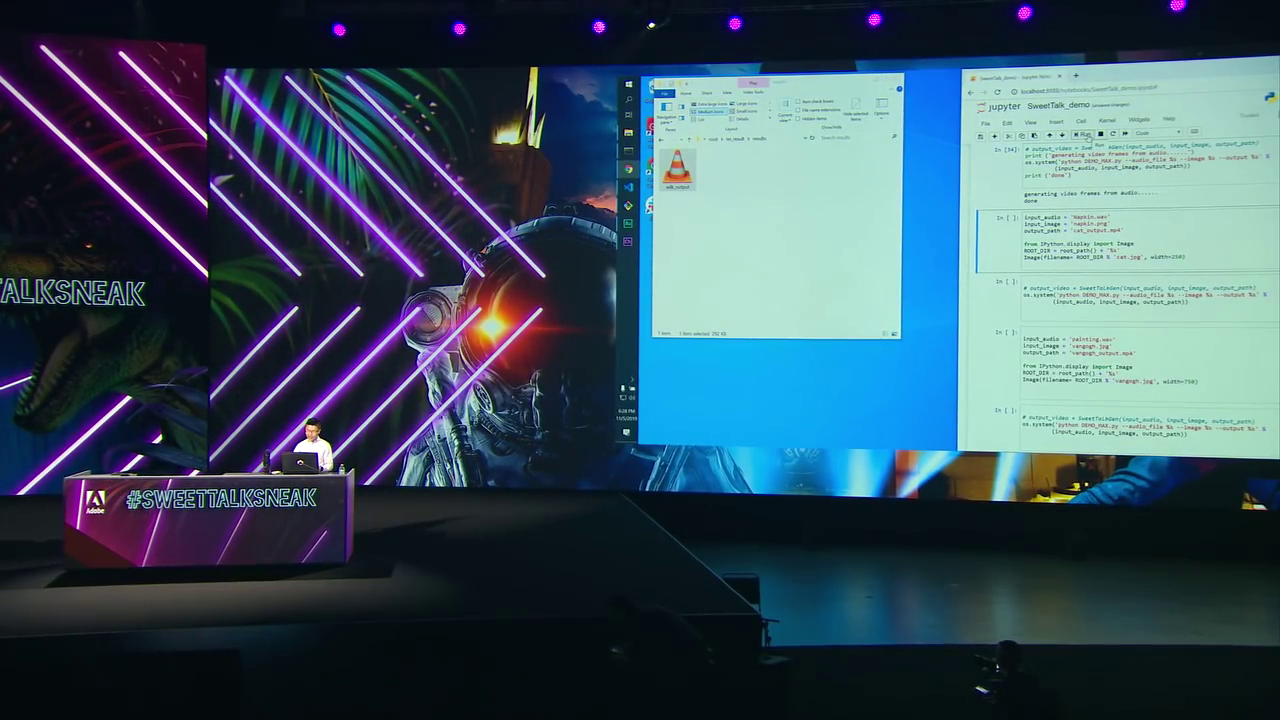
Step: Run the napkin cat drawing cell, then play the resulting cat_output video in VLC
key(shift+Return)
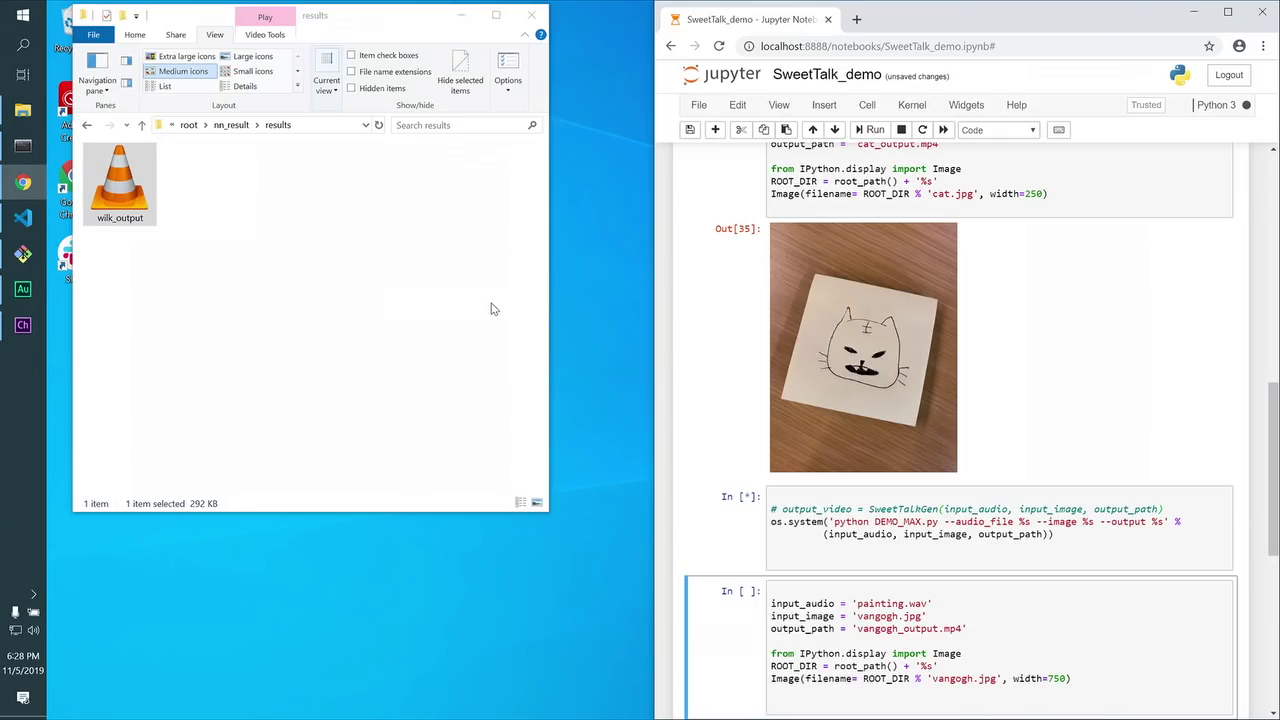
click(129, 190)
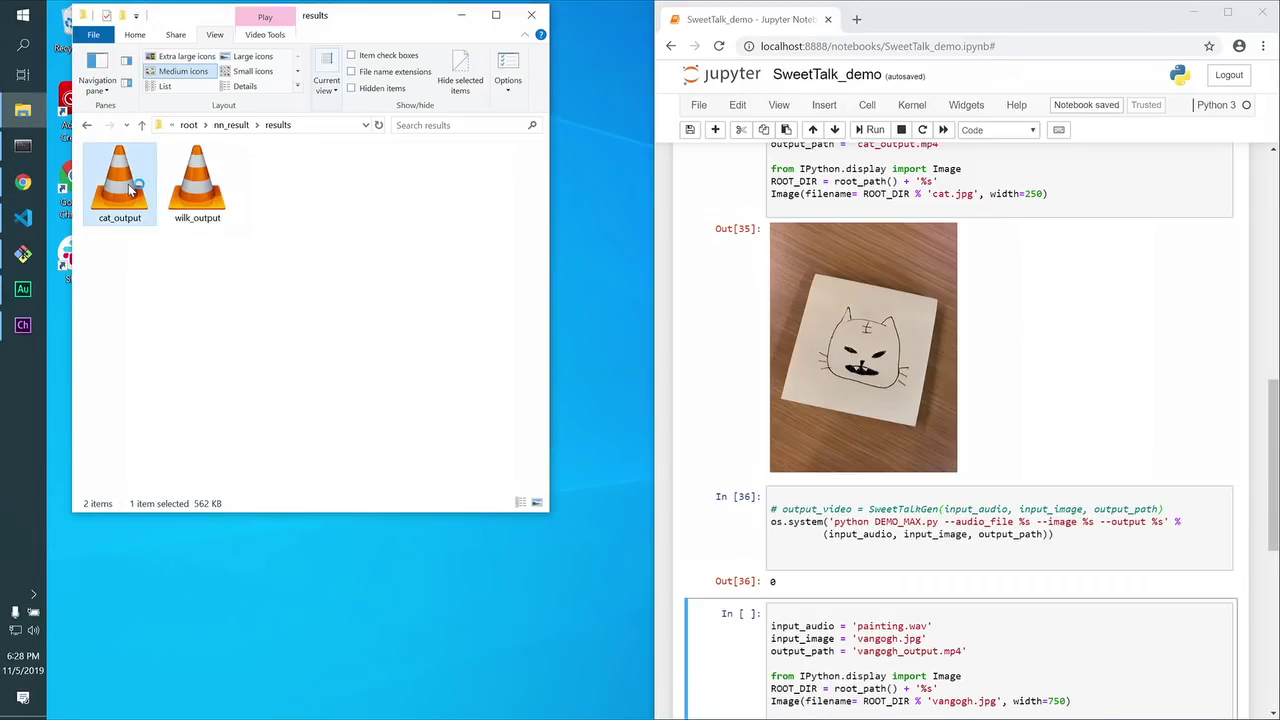
double_click(129, 190)
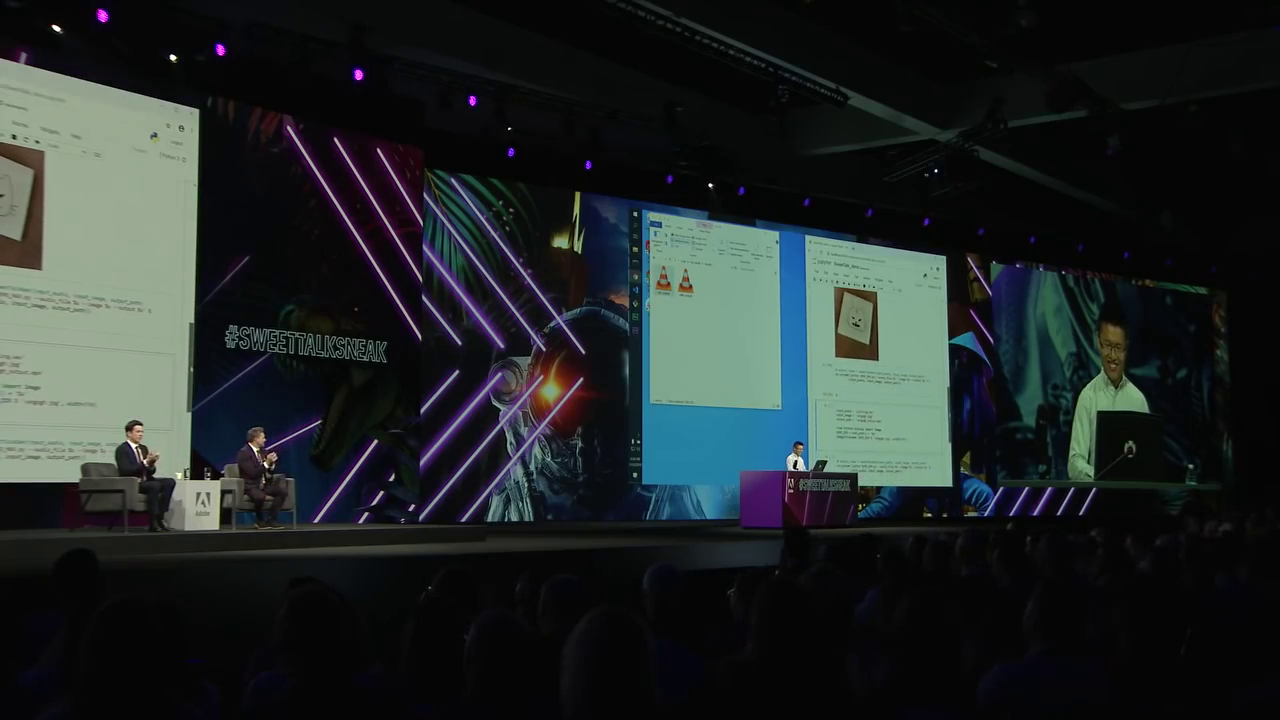
scroll(877, 380, down, 8)
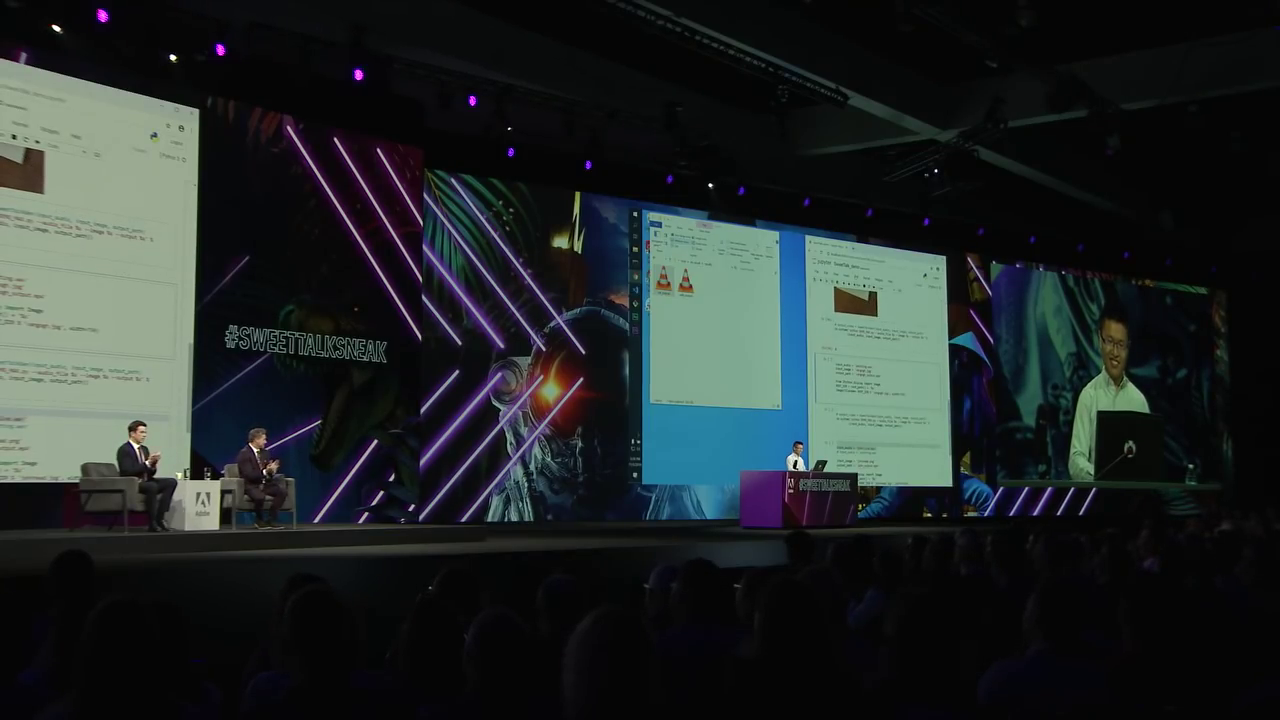
Step: Show the Van Gogh portrait and run the output_video cell to create vangogh_output
key(shift+Return)
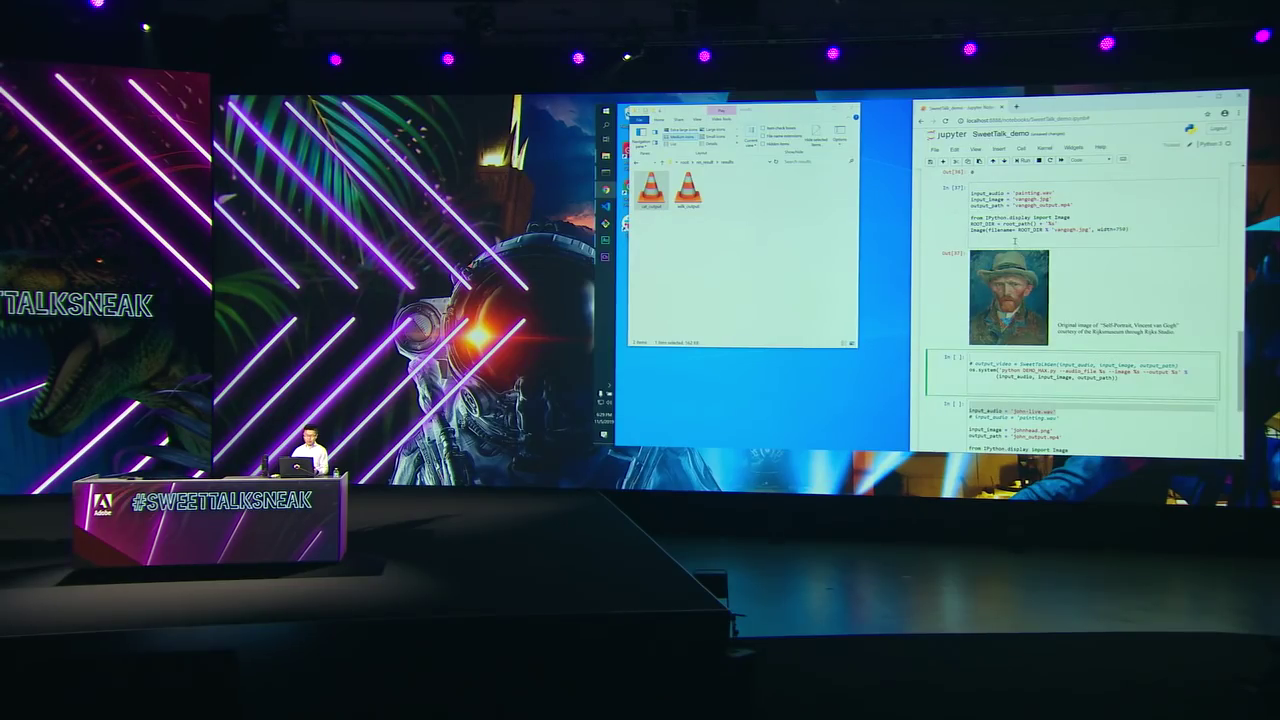
click(1019, 162)
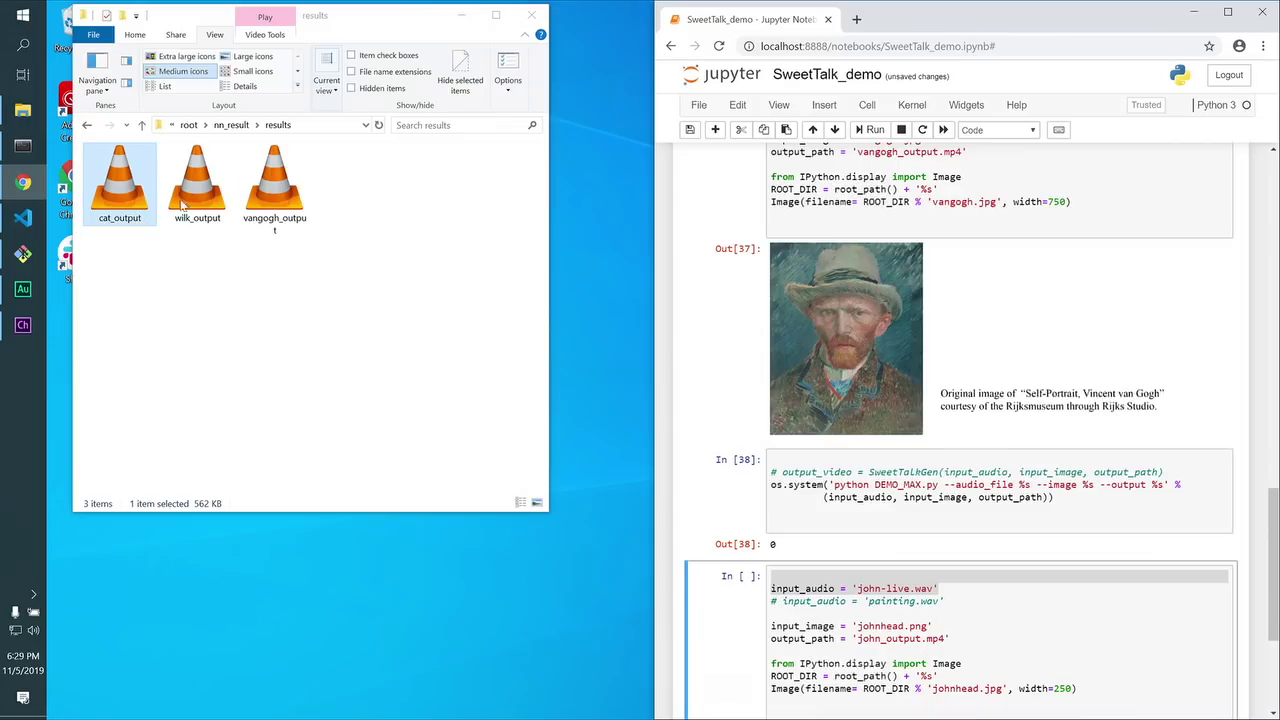
Step: Play vangogh_output in VLC, then begin editing the john-live input cell
double_click(137, 197)
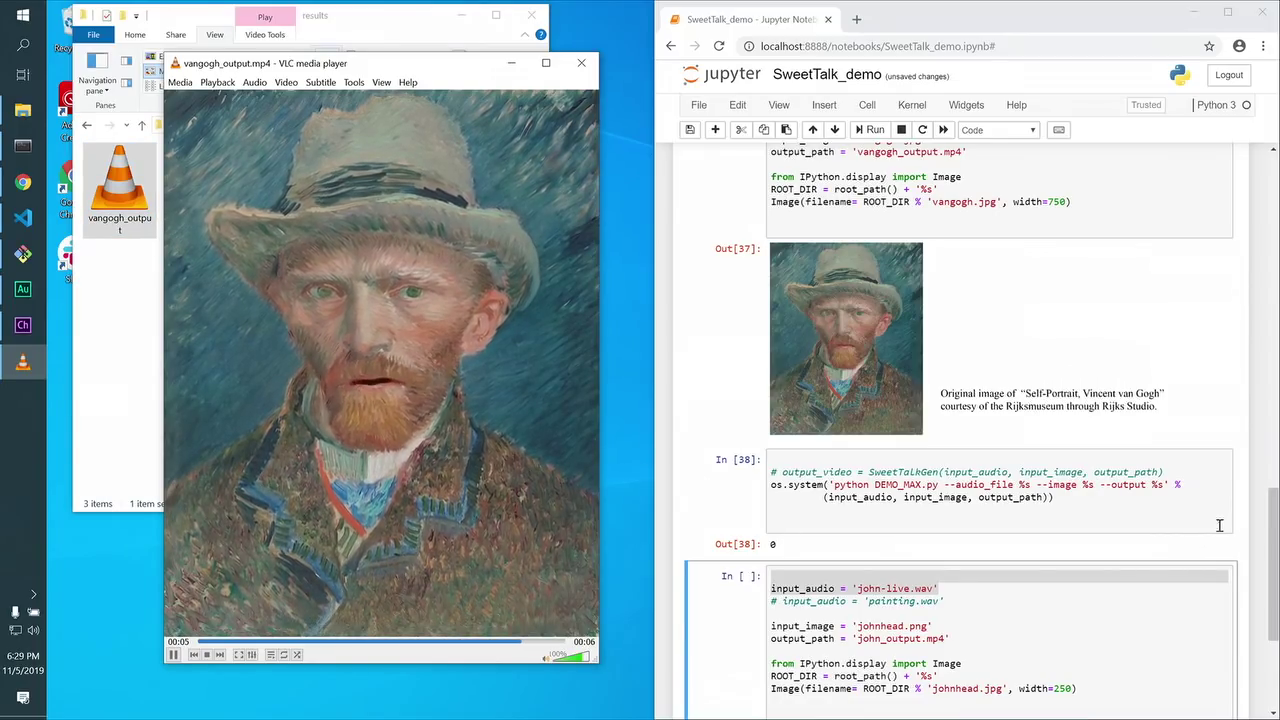
scroll(1258, 592, down, 2)
click(1071, 455)
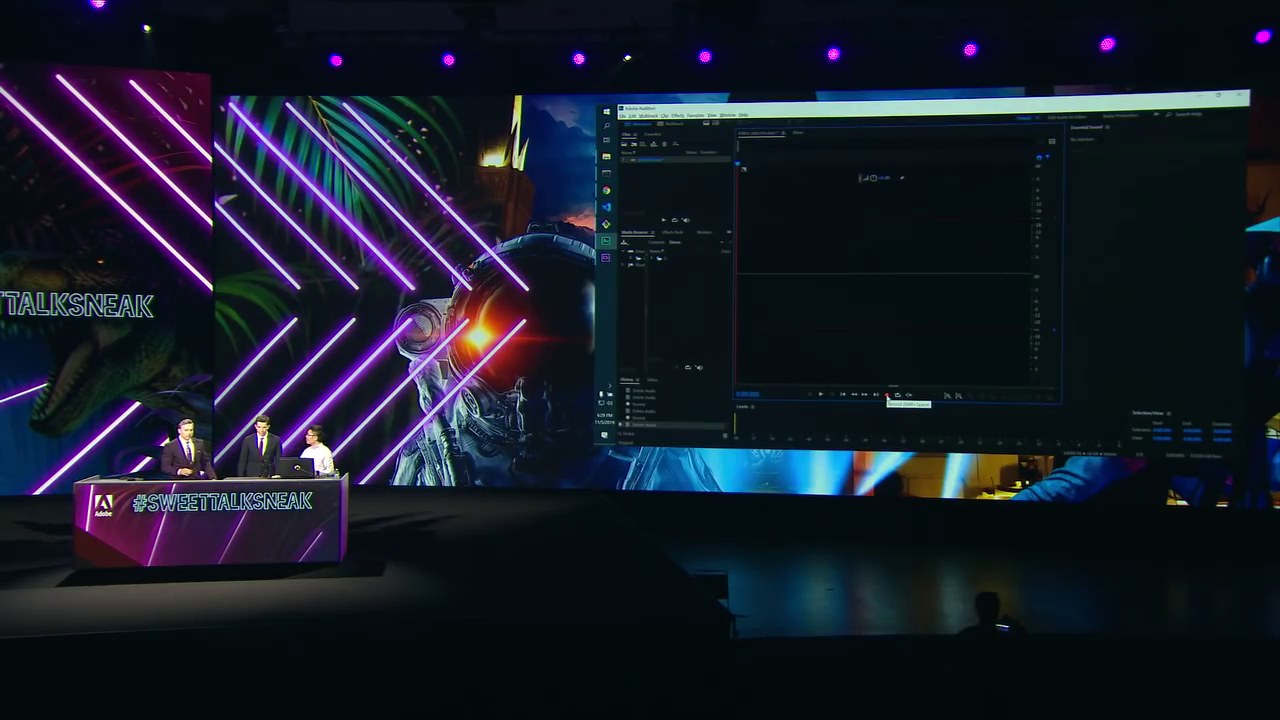
Step: Record a 10-second john-live voice take and select its entire waveform
click(886, 396)
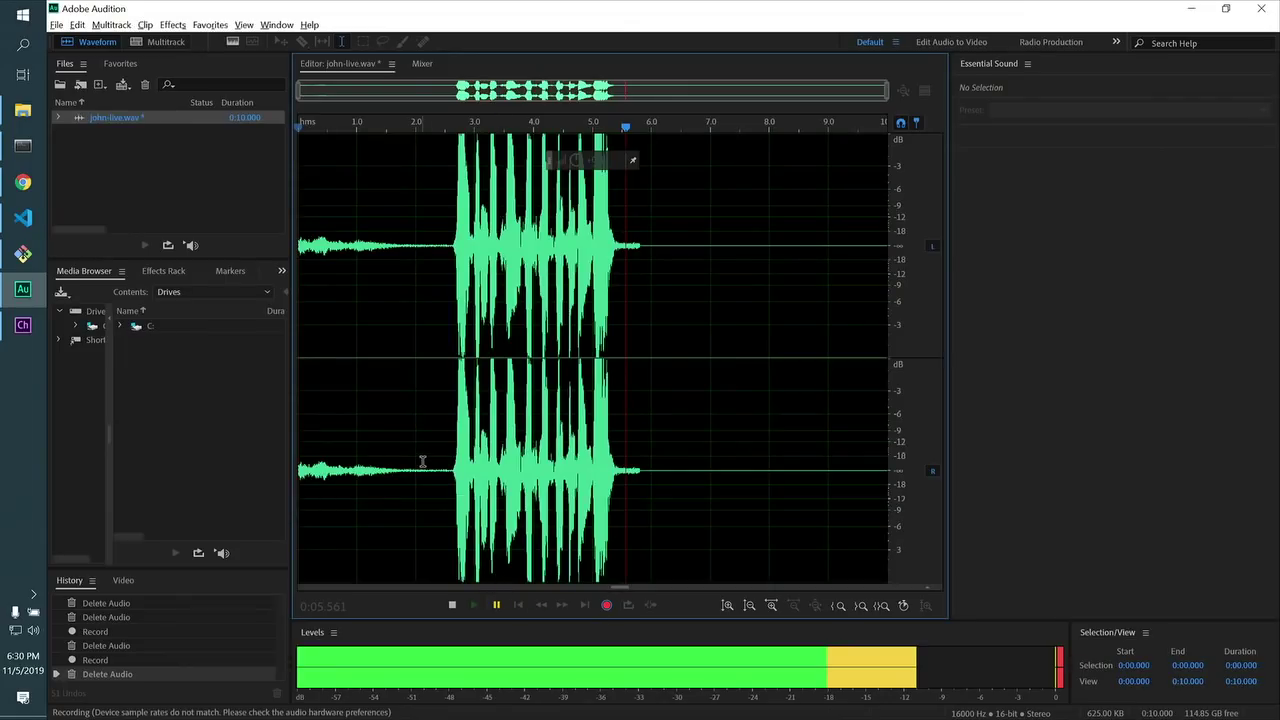
drag(423, 461, 192, 477)
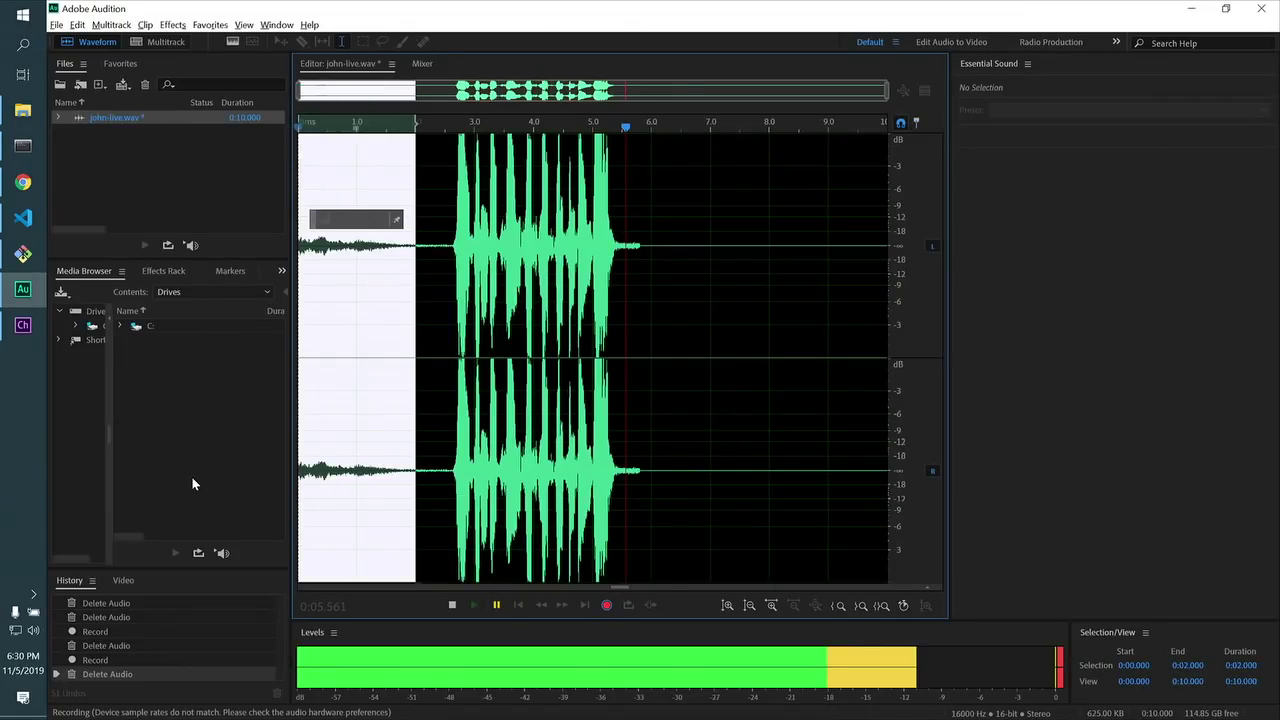
double_click(392, 486)
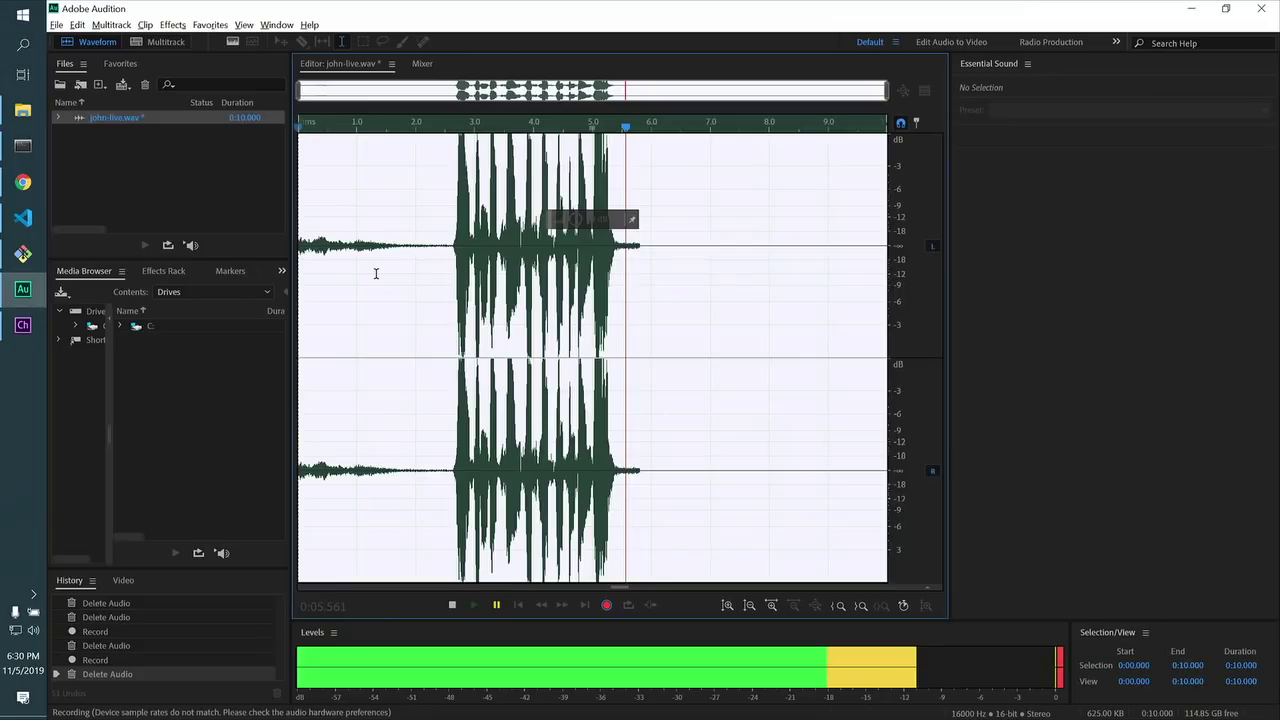
Step: Look through the Edit and File menus, then create a new audio file, raising the stop-recording warning
click(401, 295)
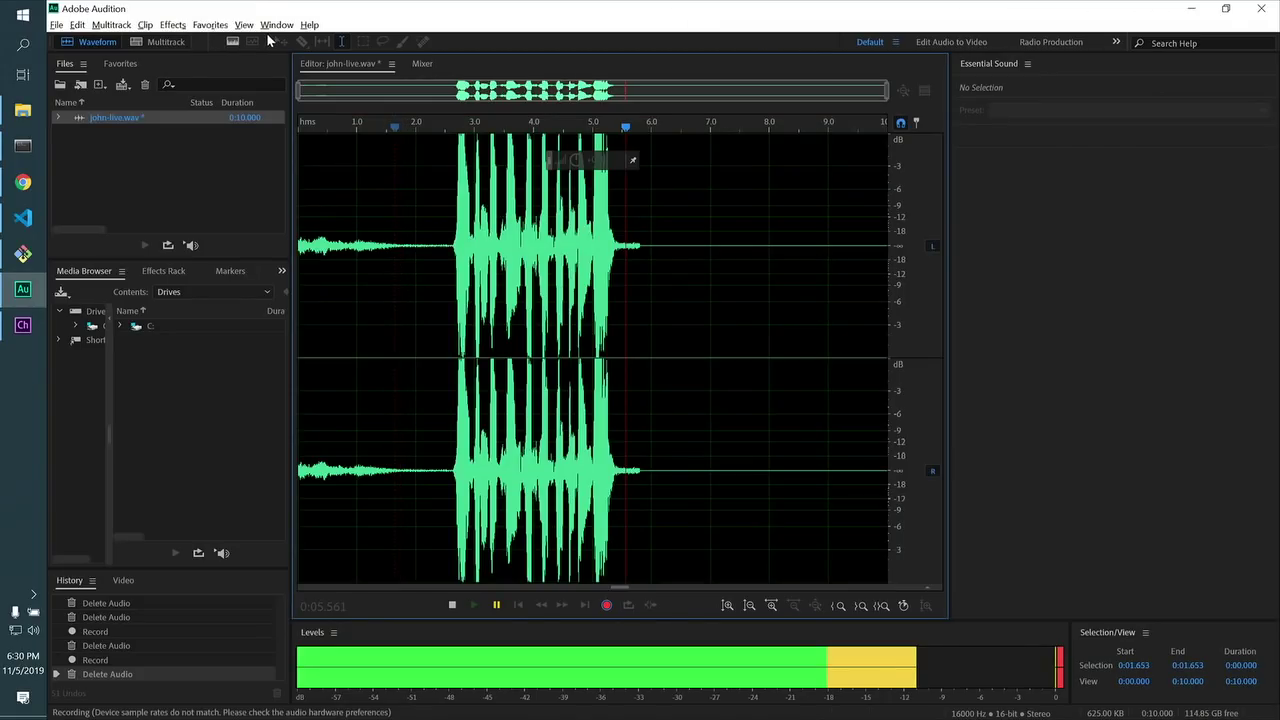
click(77, 25)
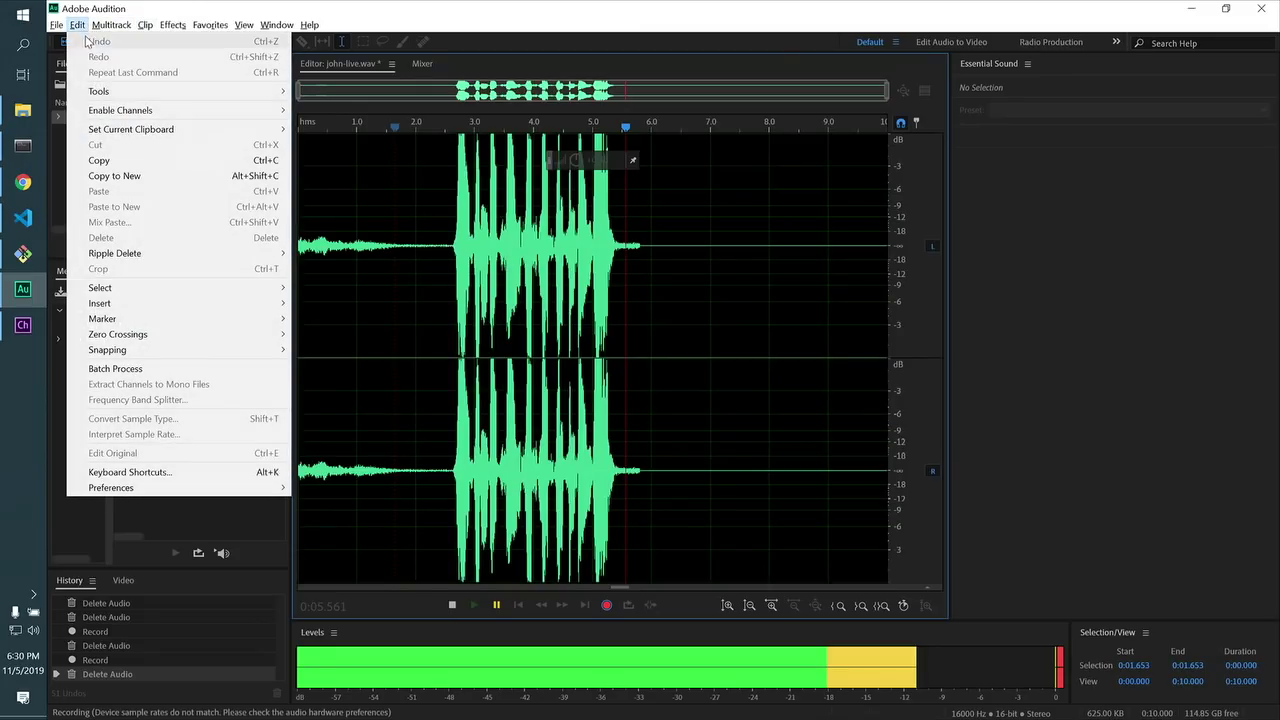
mouse_move(56, 25)
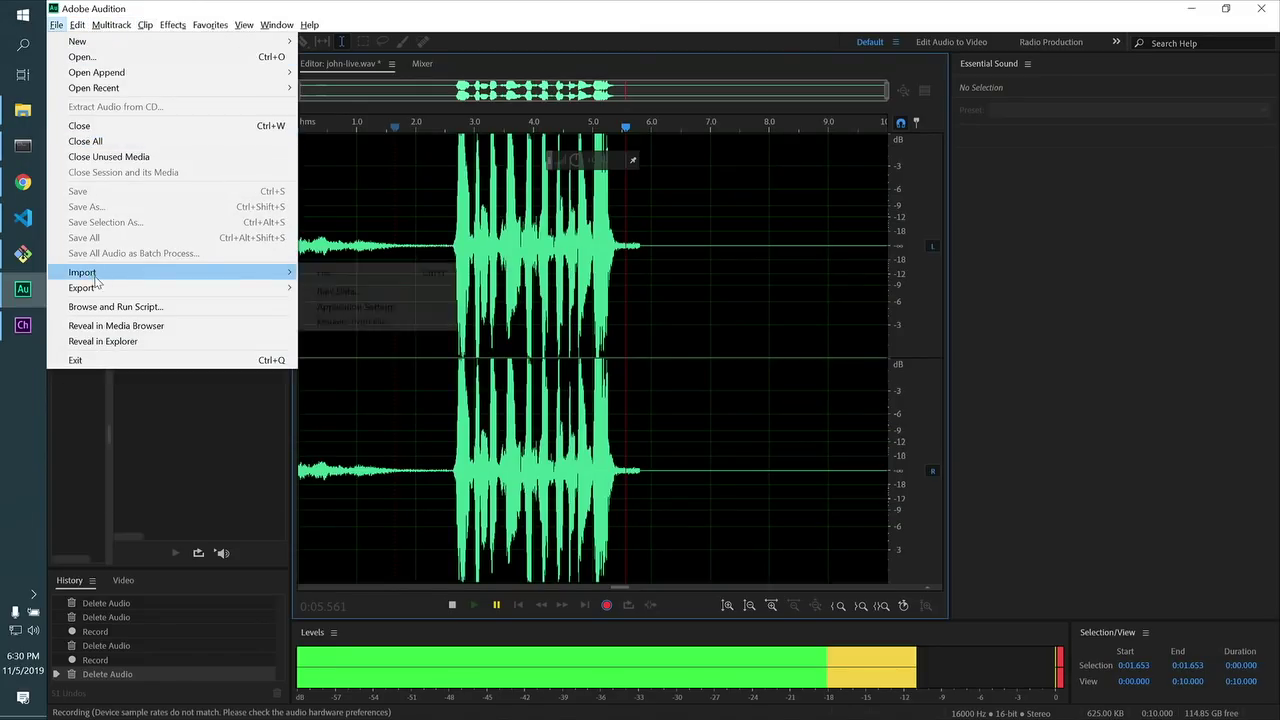
click(461, 195)
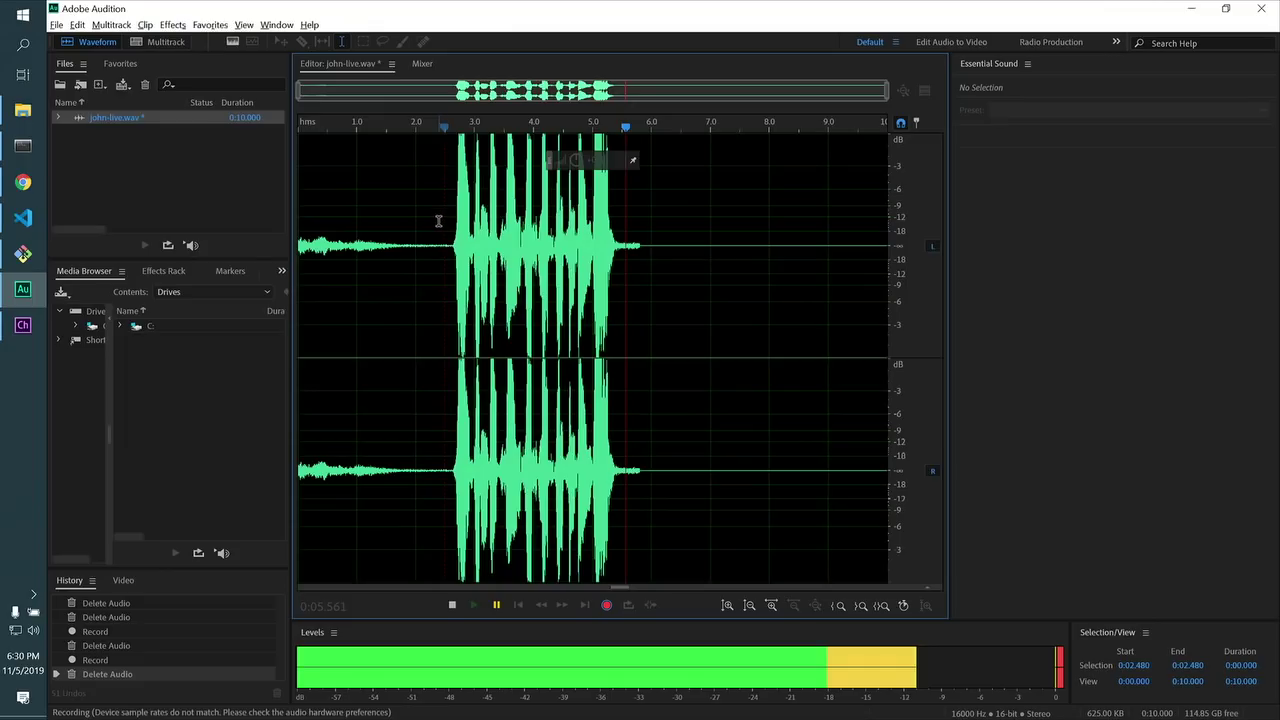
click(212, 169)
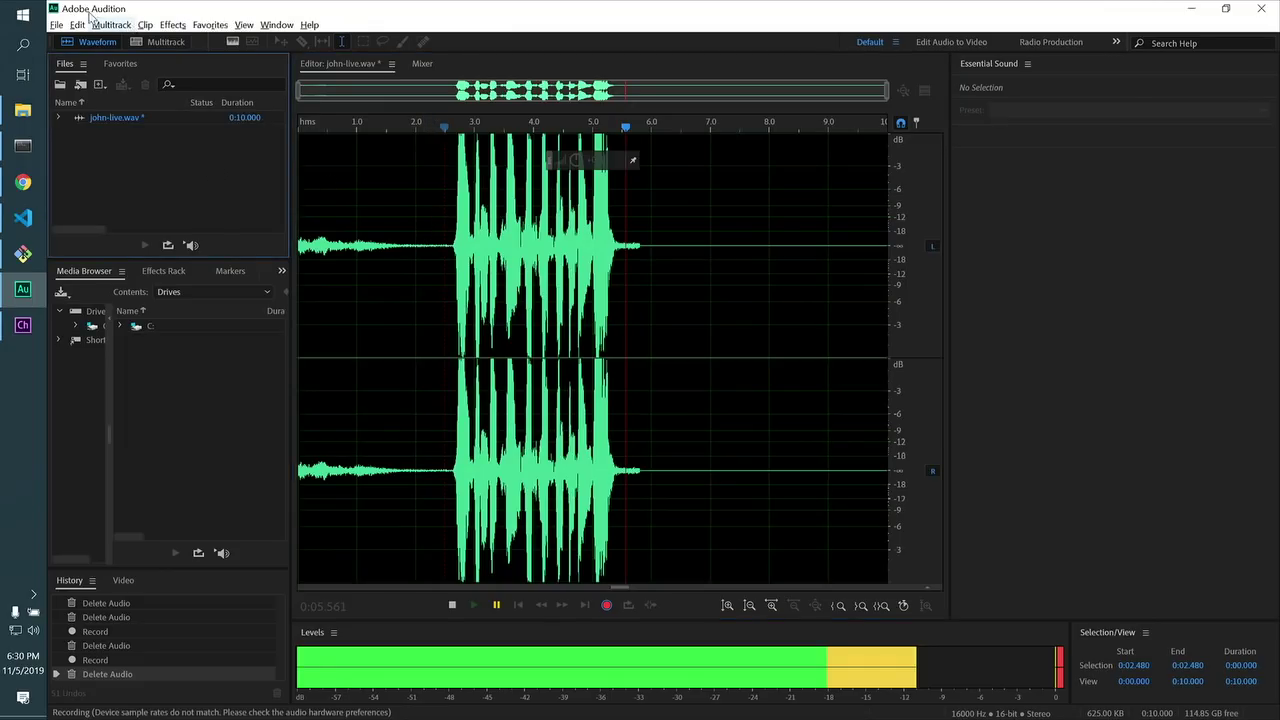
click(56, 25)
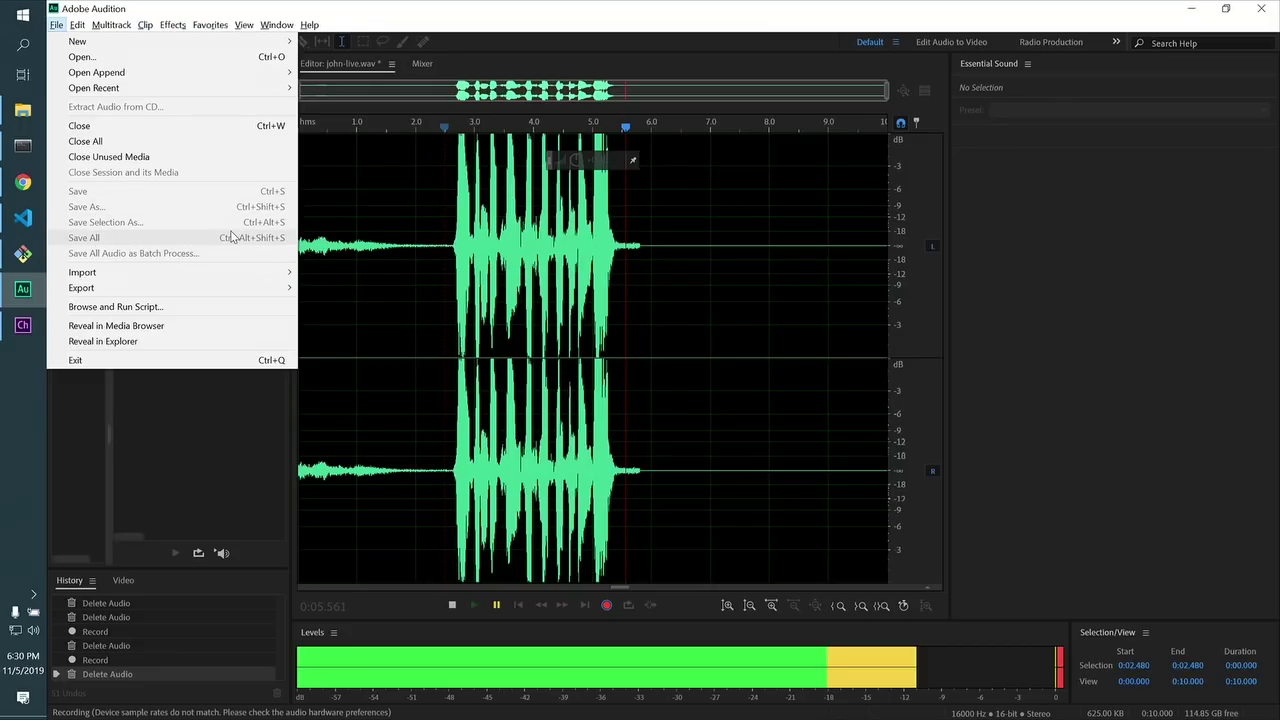
click(520, 320)
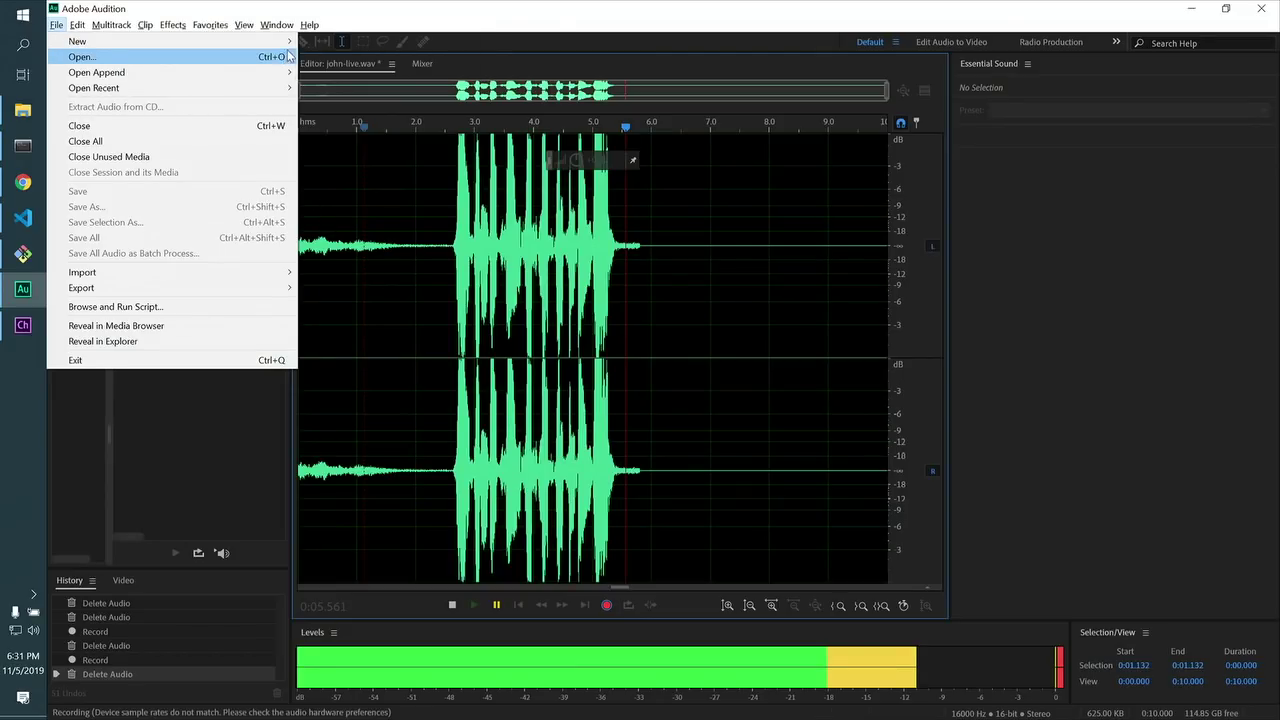
click(311, 56)
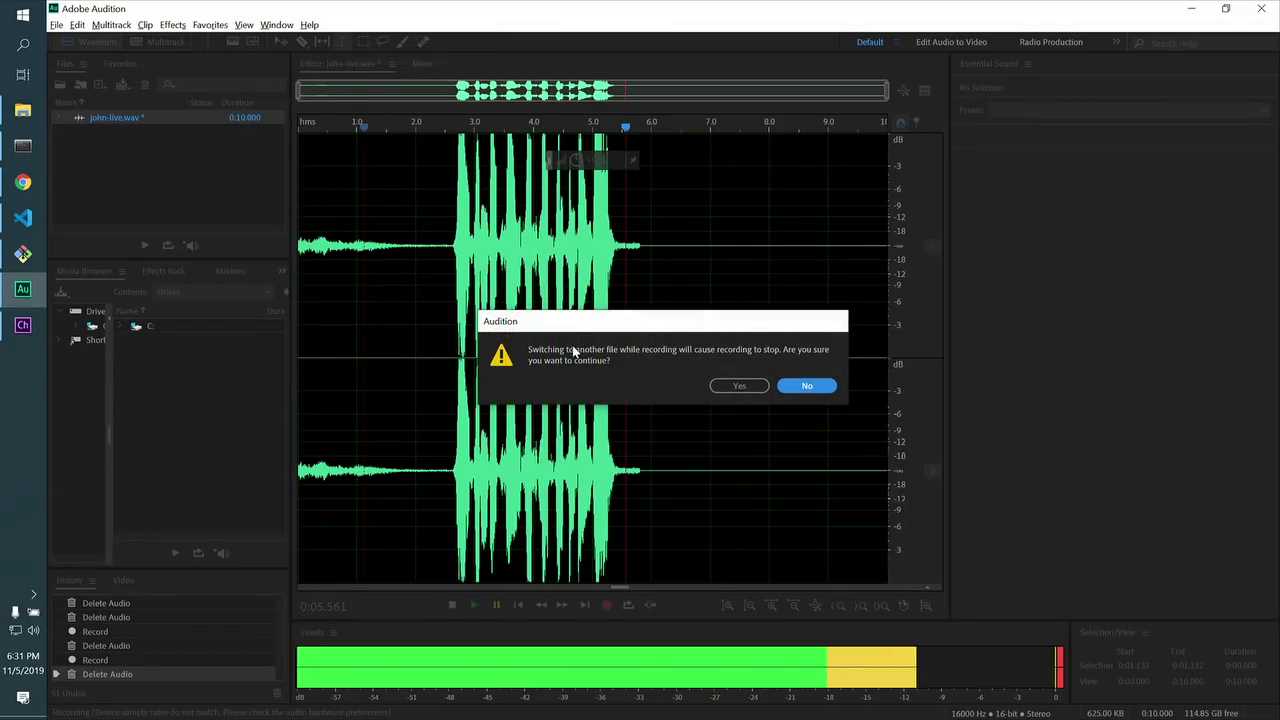
Step: Confirm stopping the recording and select the whole new john-live2.wav take
click(733, 390)
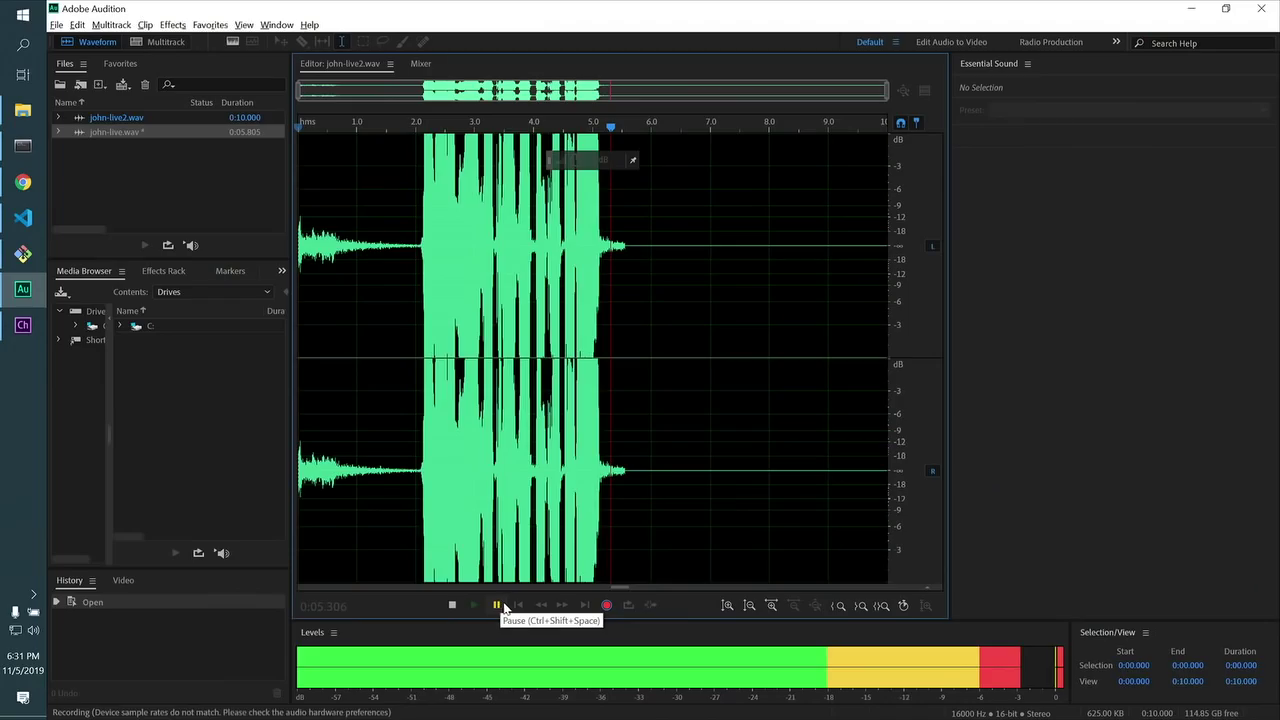
double_click(585, 455)
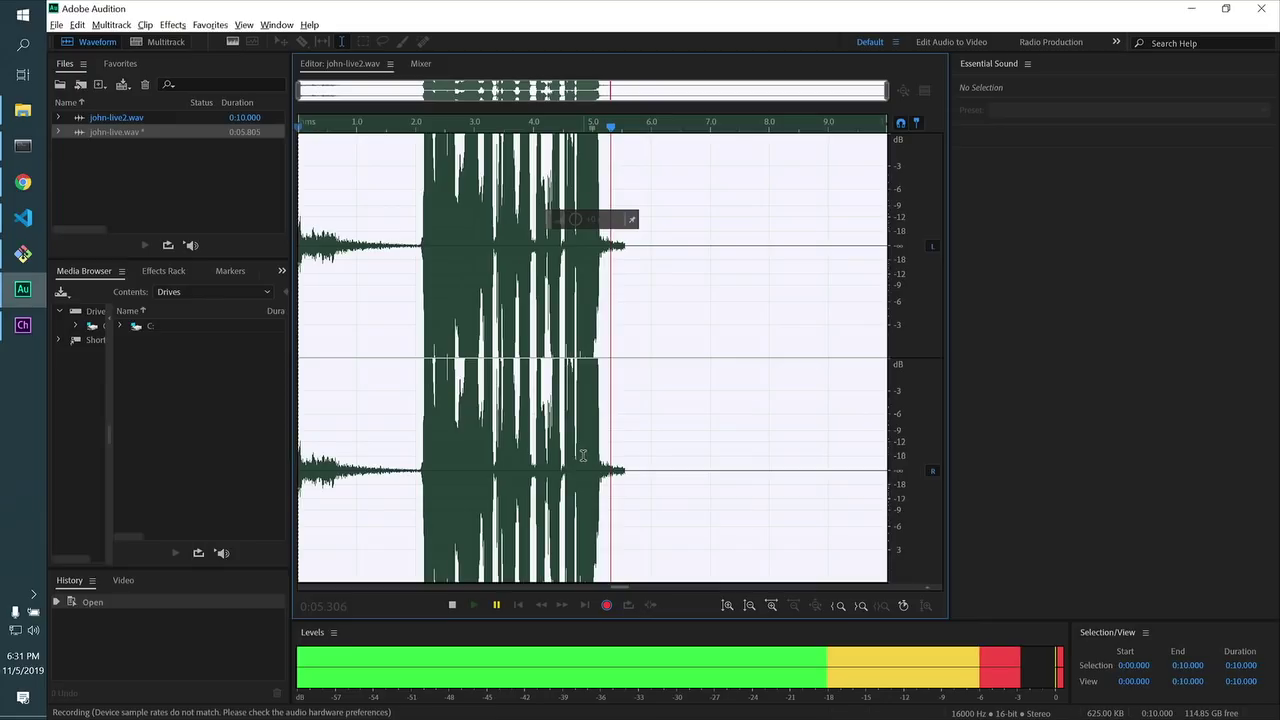
click(461, 343)
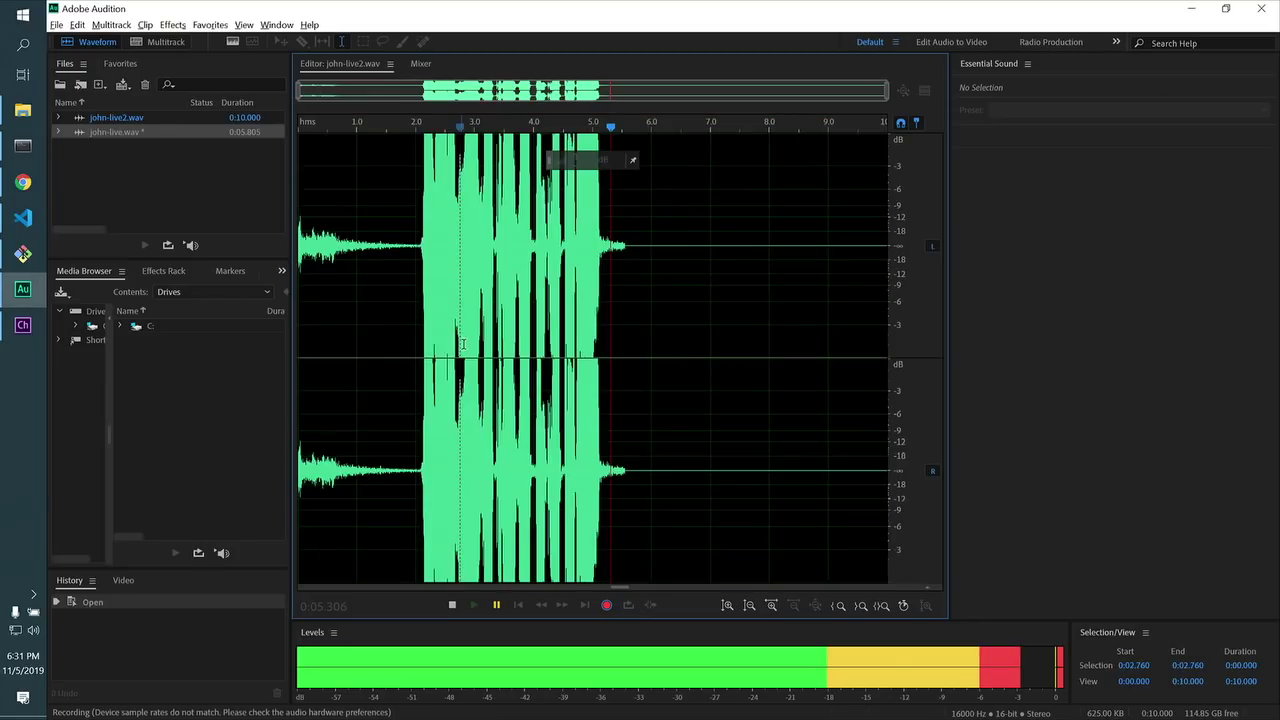
double_click(525, 343)
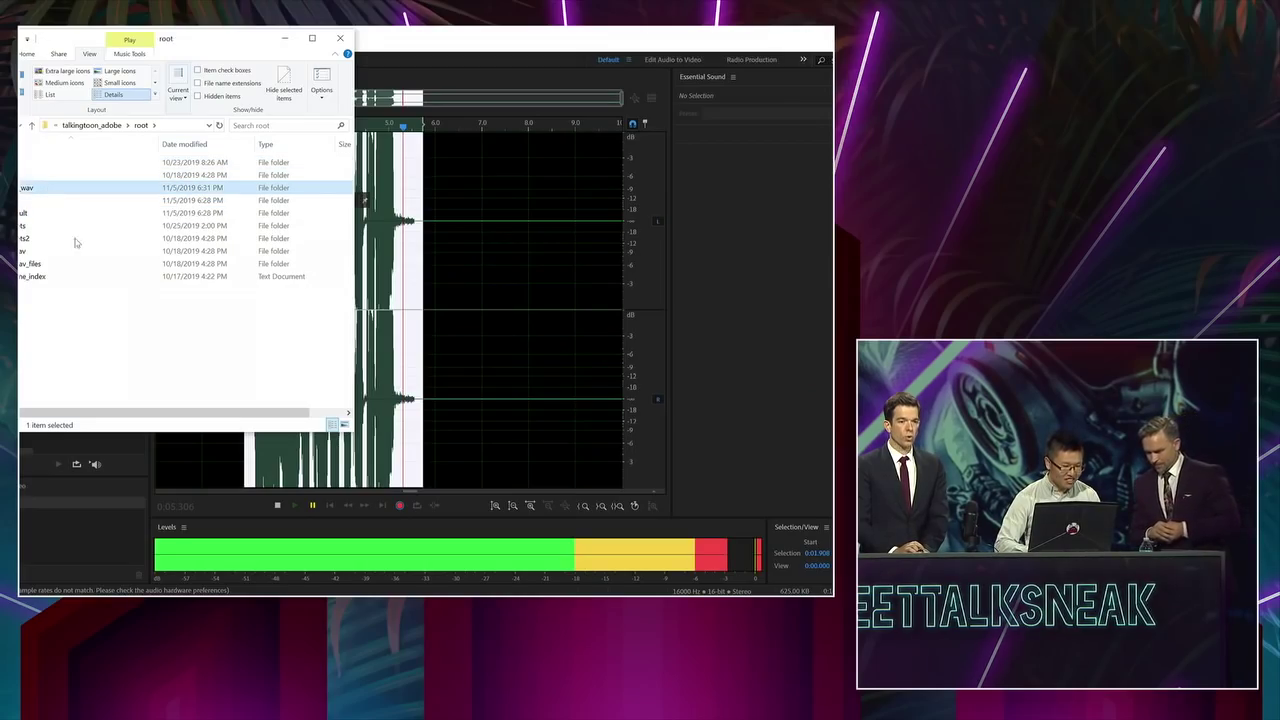
Step: Browse the demo_wav and nn_result folders, checking the 340 KB WAV from 2:50 PM
key(Return)
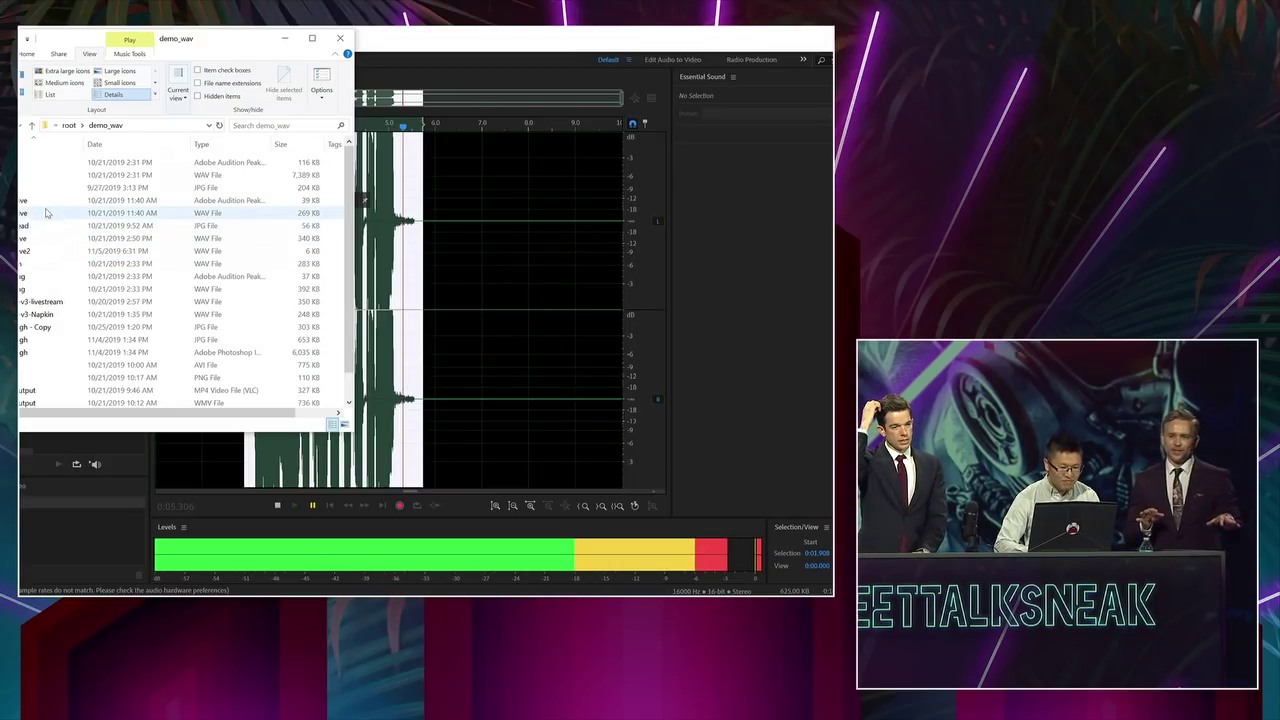
click(43, 241)
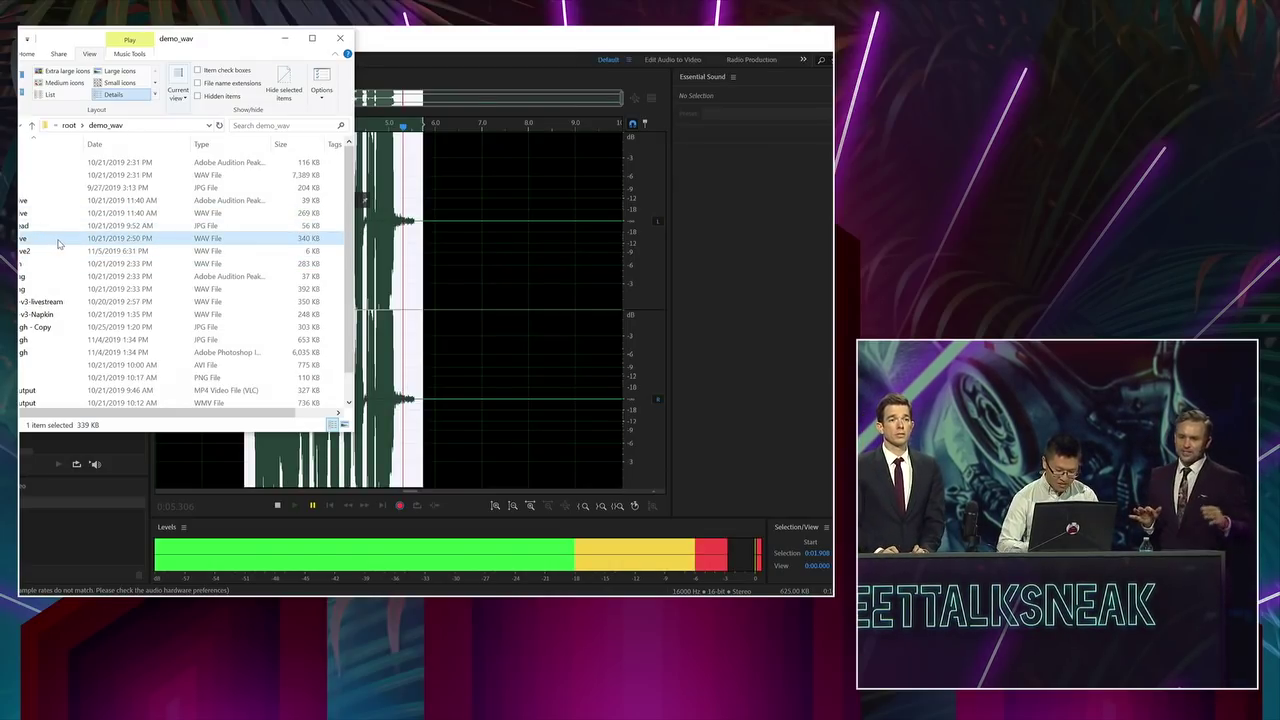
key(alt+Up)
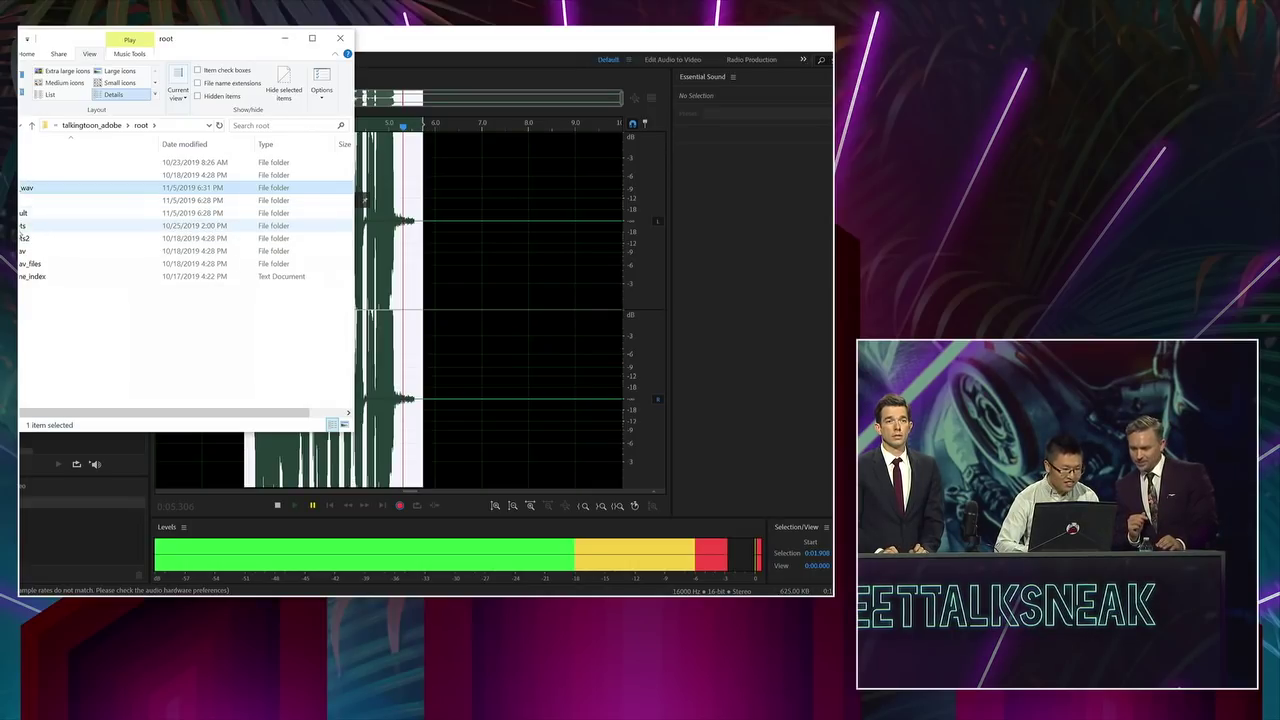
double_click(50, 212)
key(alt+Up)
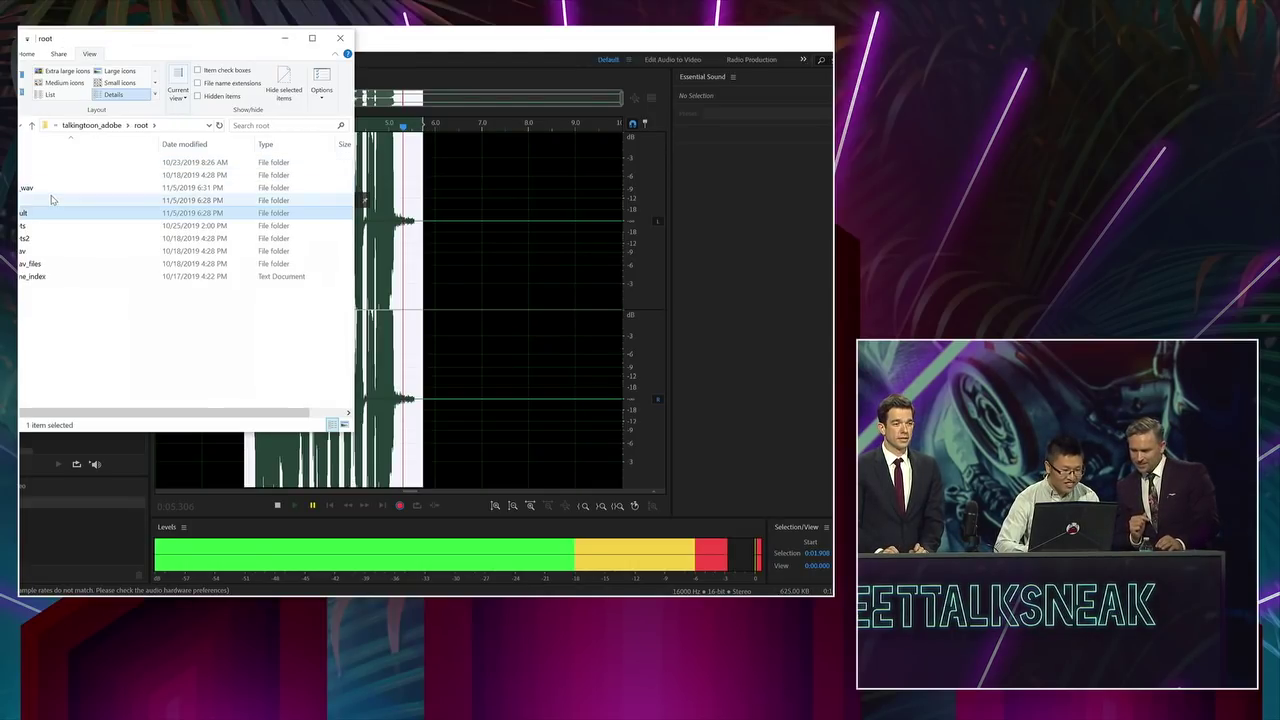
Step: Open the new 6:31 PM recording from demo_wav in Audition, then return to the SweetTalk_demo notebook
double_click(60, 190)
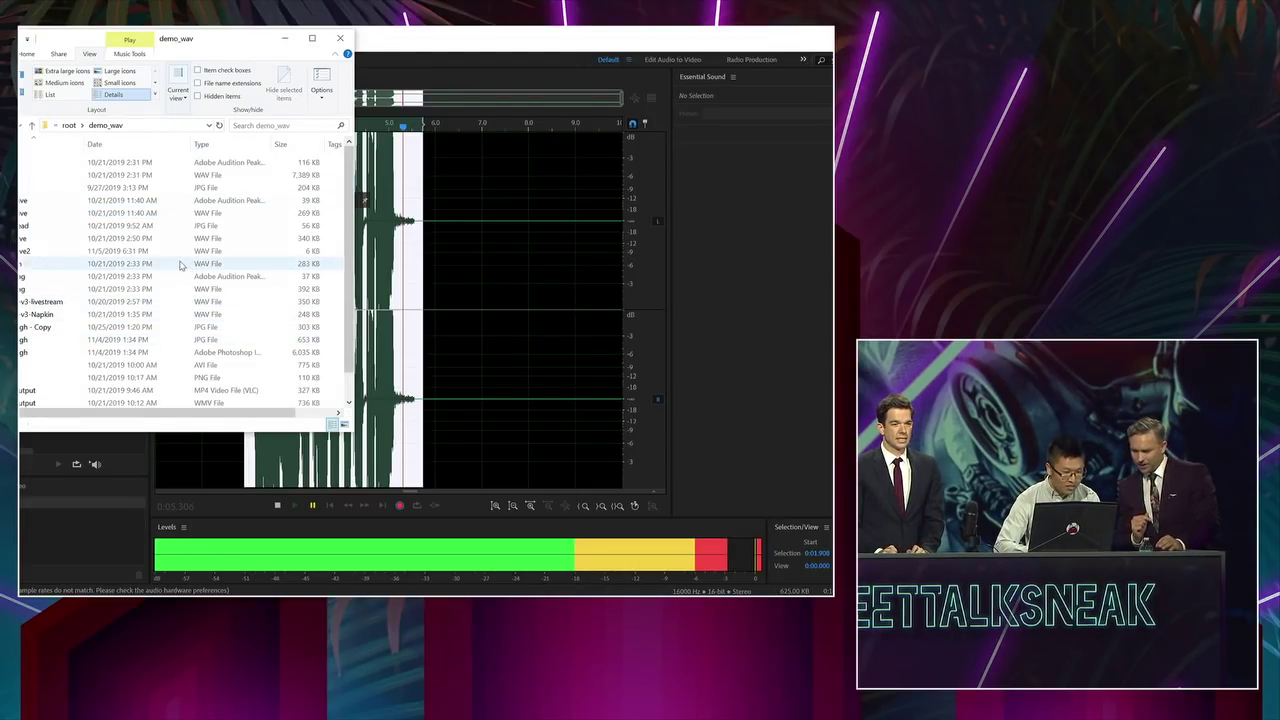
double_click(178, 246)
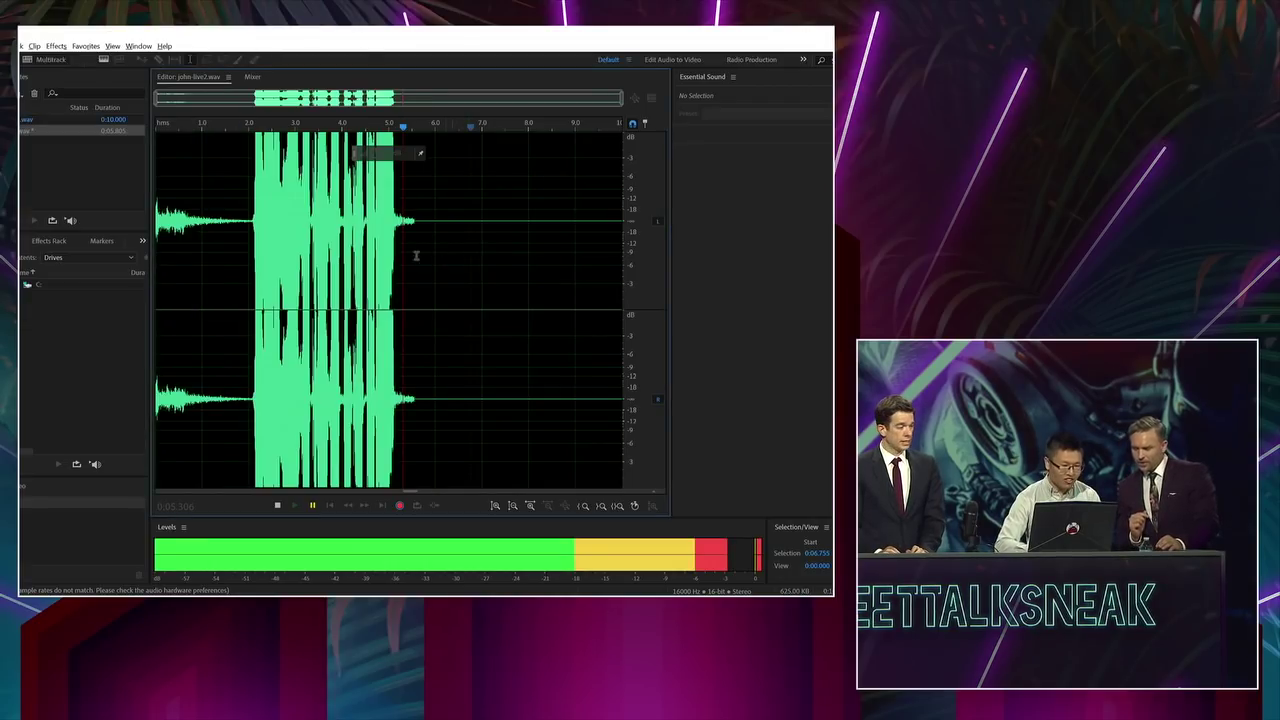
key(alt+Tab)
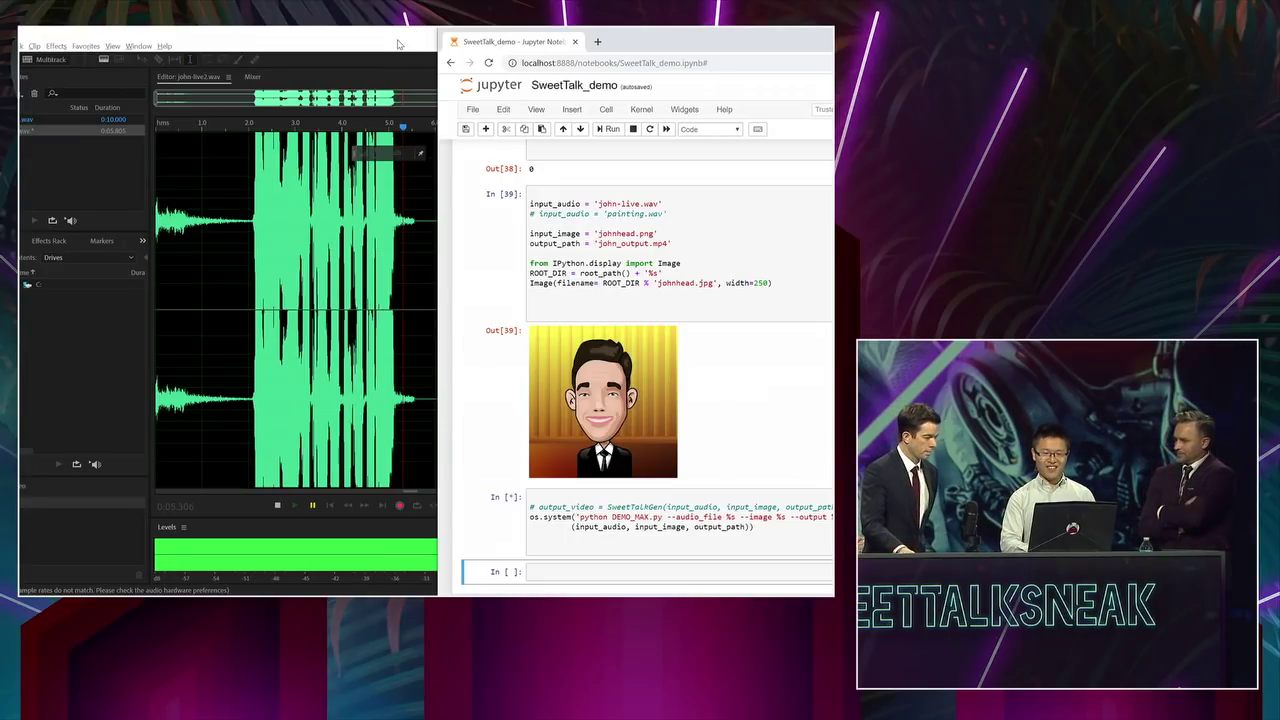
Step: Let the cell animate johnhead.png with john-live.wav in the dingwarp preview, then switch to File Explorer
click(398, 44)
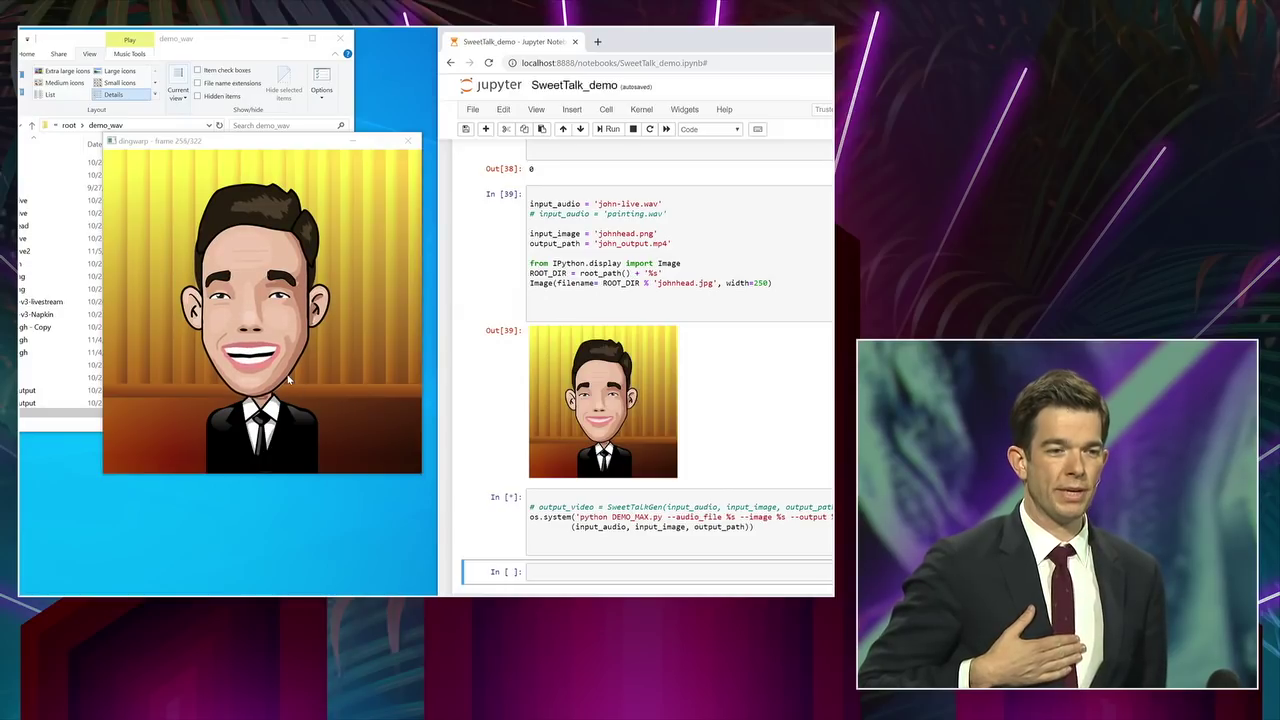
click(58, 187)
Step: Go from root into nn_result/results to see the new output clip beside vangogh_output
click(70, 126)
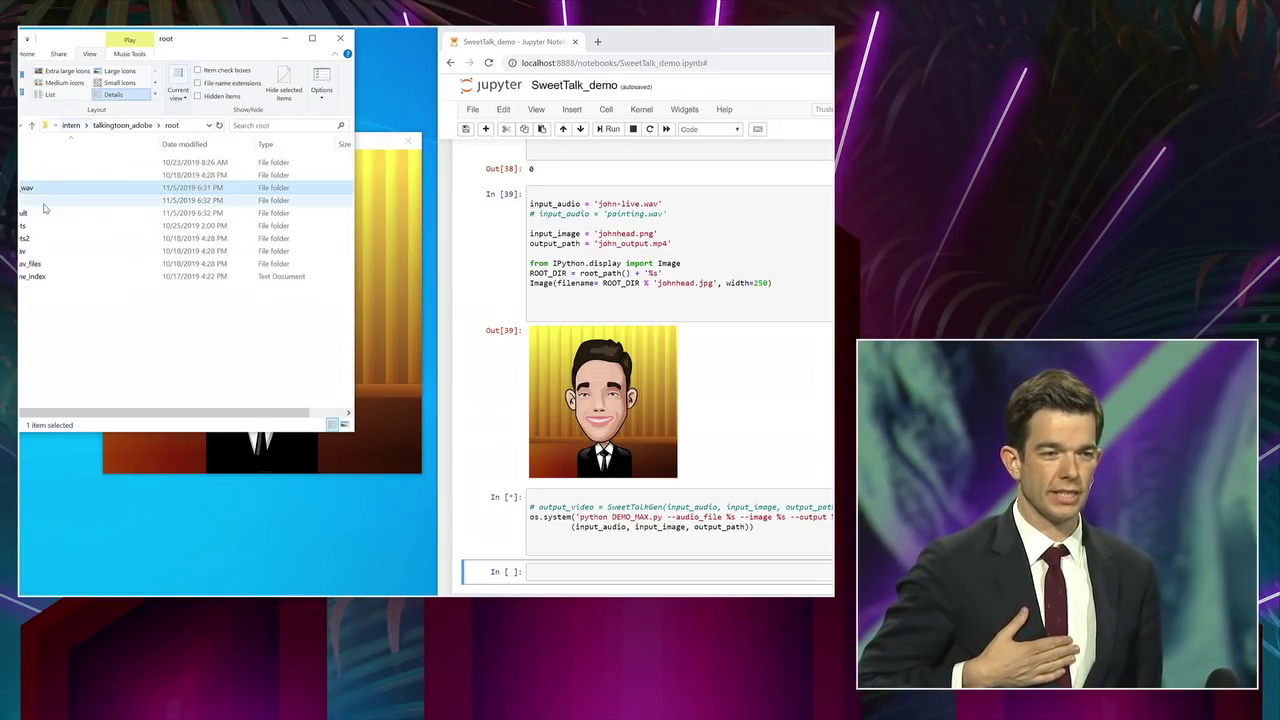
double_click(33, 216)
double_click(31, 205)
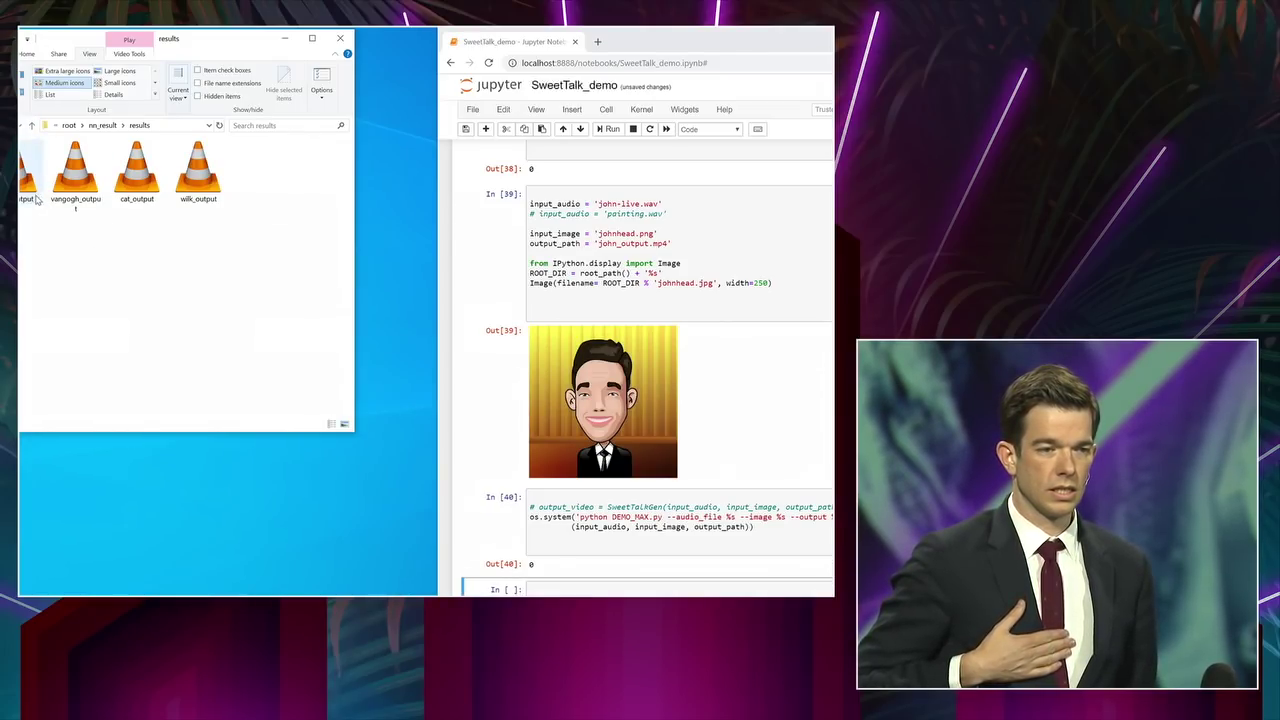
Step: Play john_output.mp4, the 00:05 talking cartoon-head clip, in VLC
double_click(30, 175)
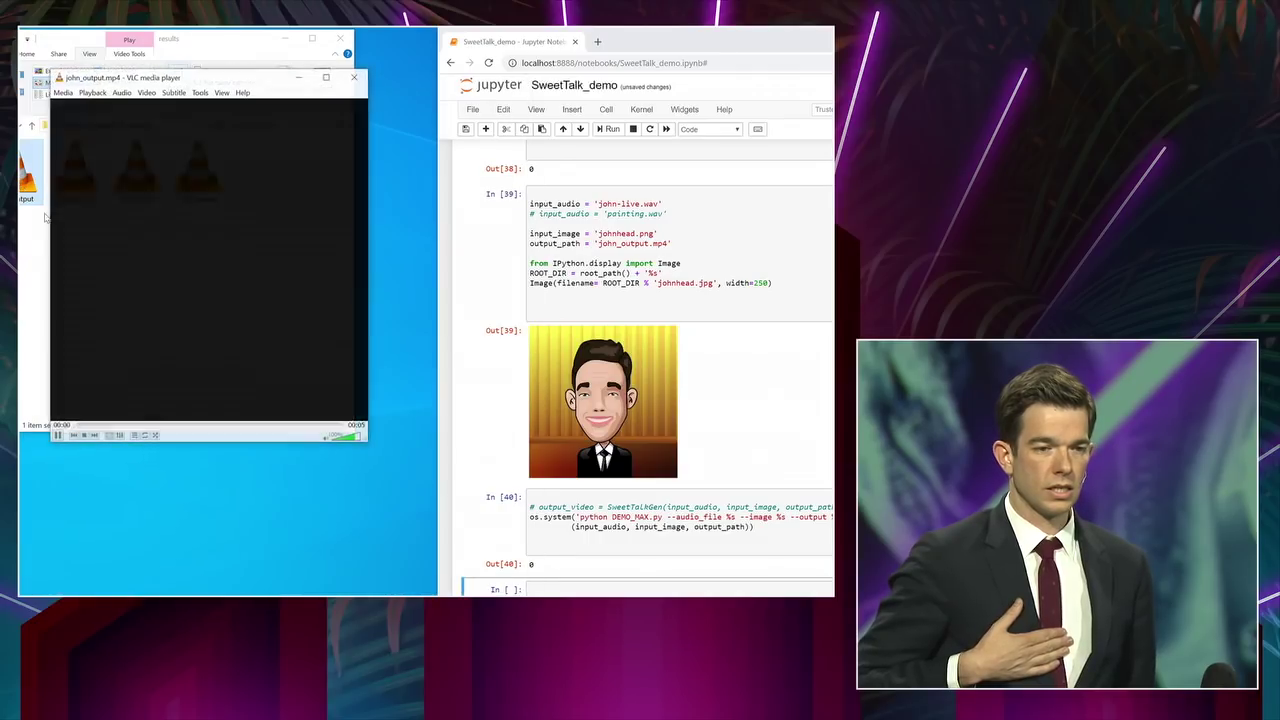